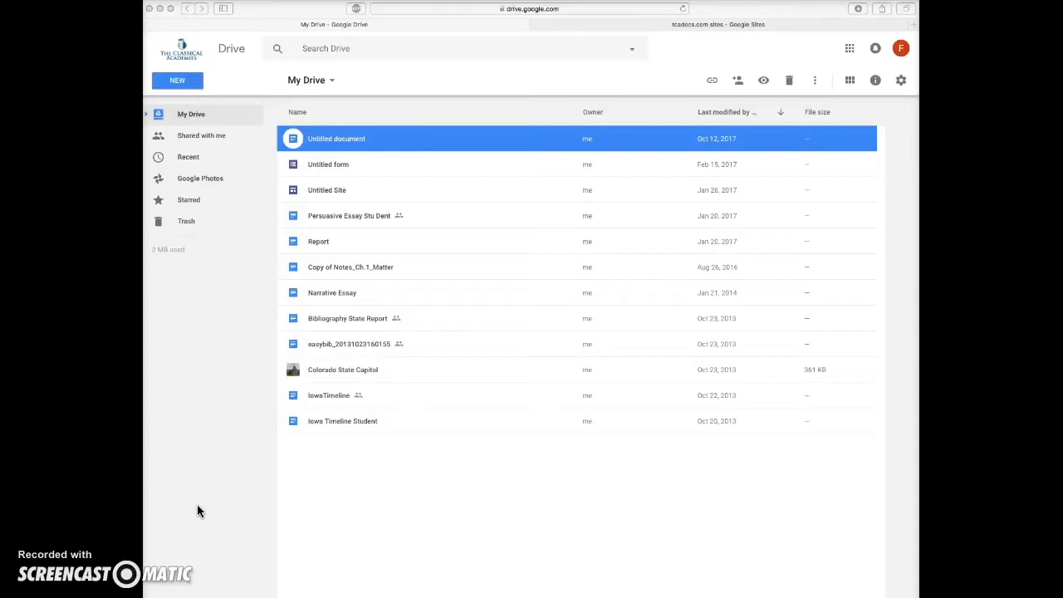
Open the Google Sites page from the Google apps available in Drive
left_click(849, 49)
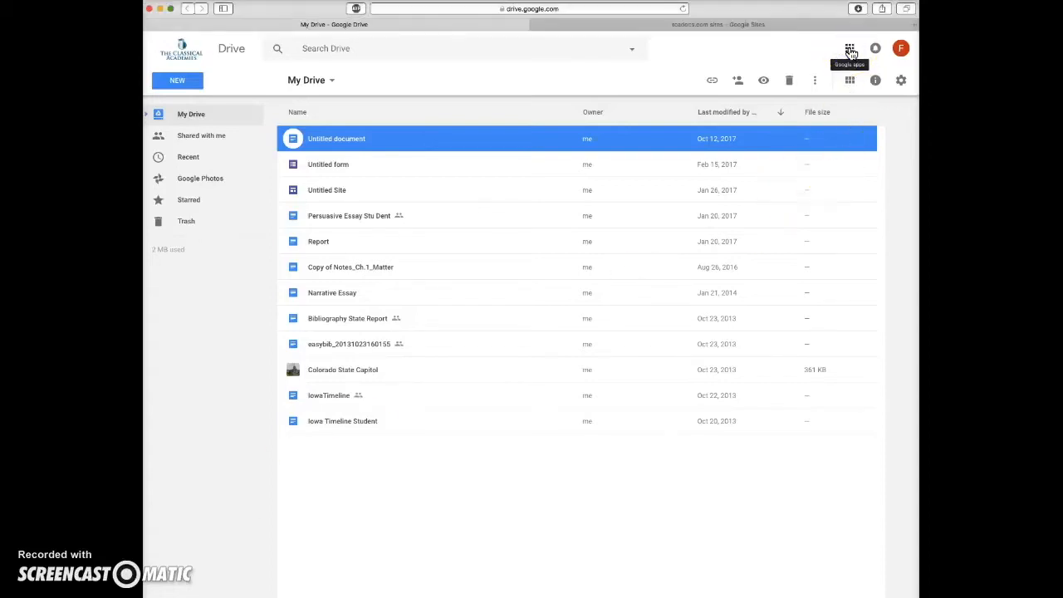
left_click(849, 49)
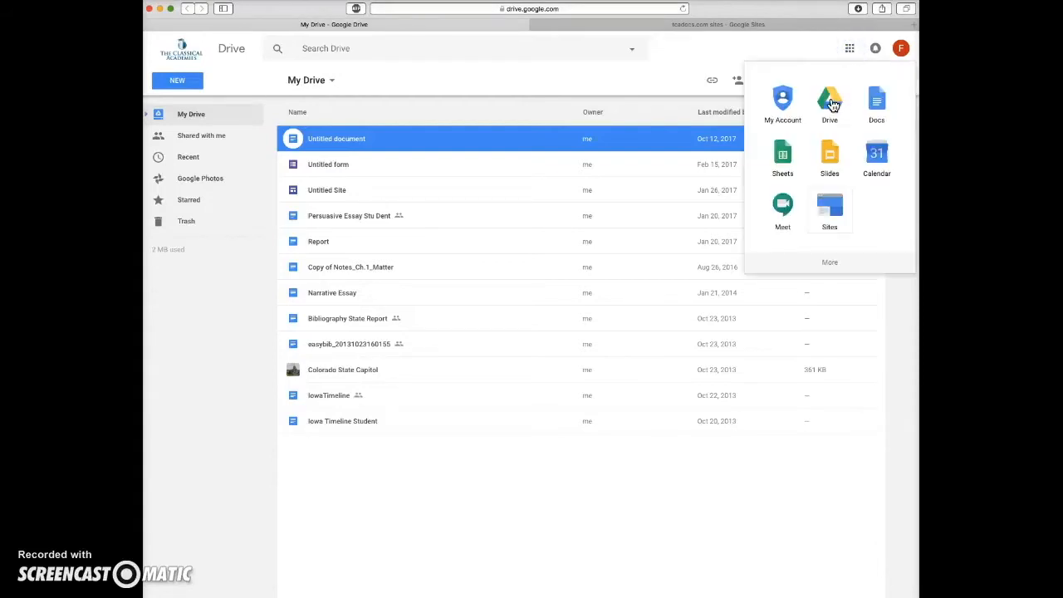
left_click(833, 213)
left_click(833, 214)
left_click(396, 43)
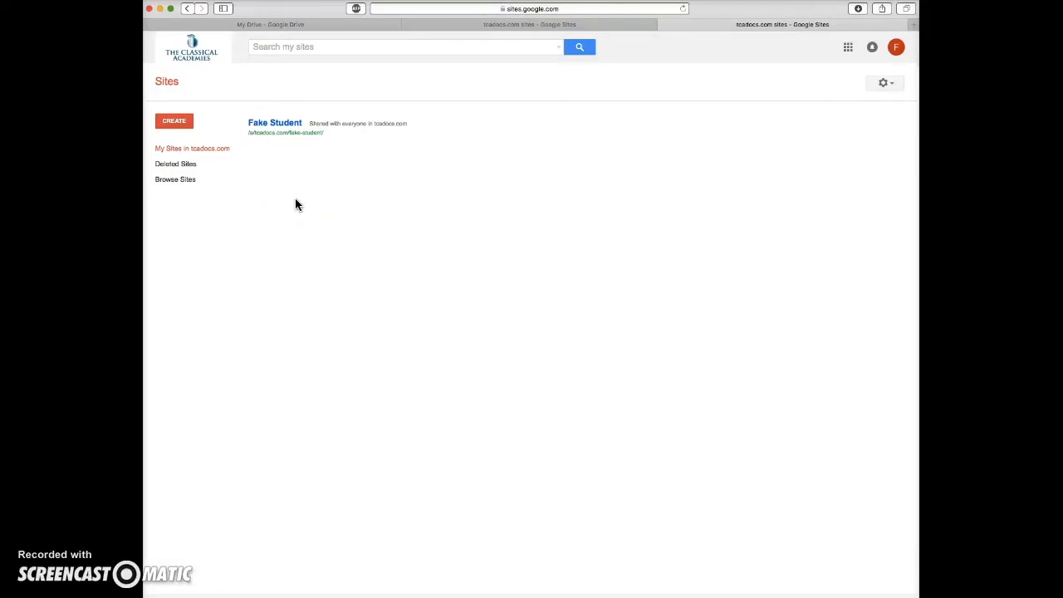
Return to My Drive and create a new blank Google Sheets spreadsheet
left_click(290, 25)
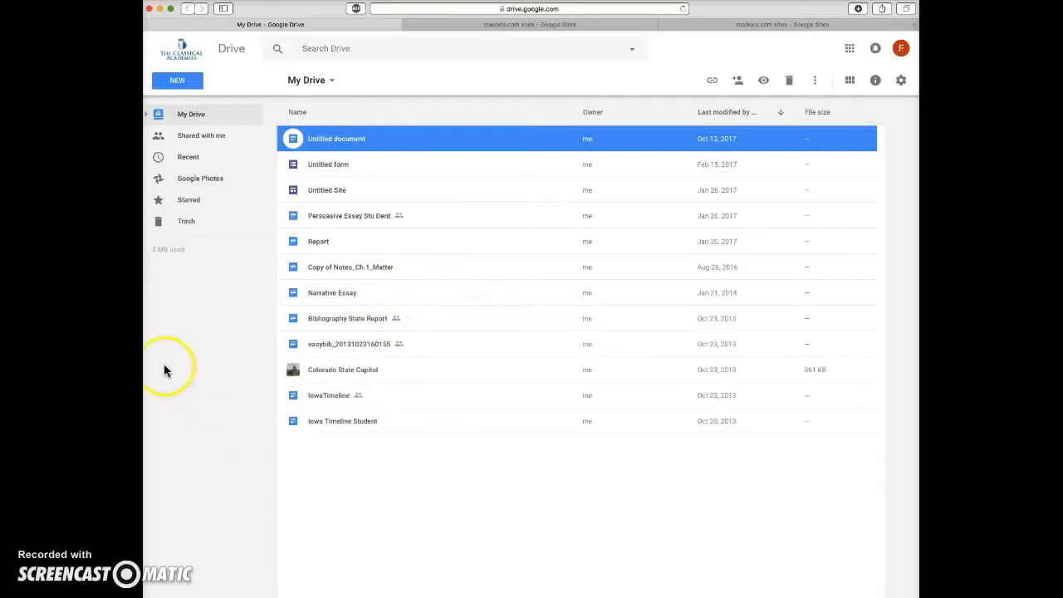
left_click(171, 86)
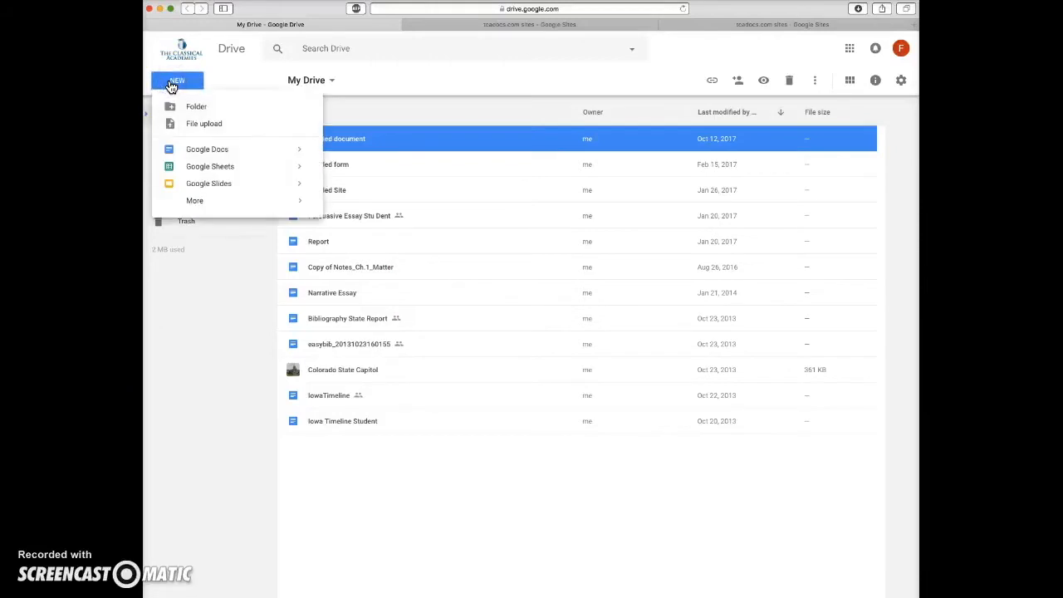
left_click(179, 150)
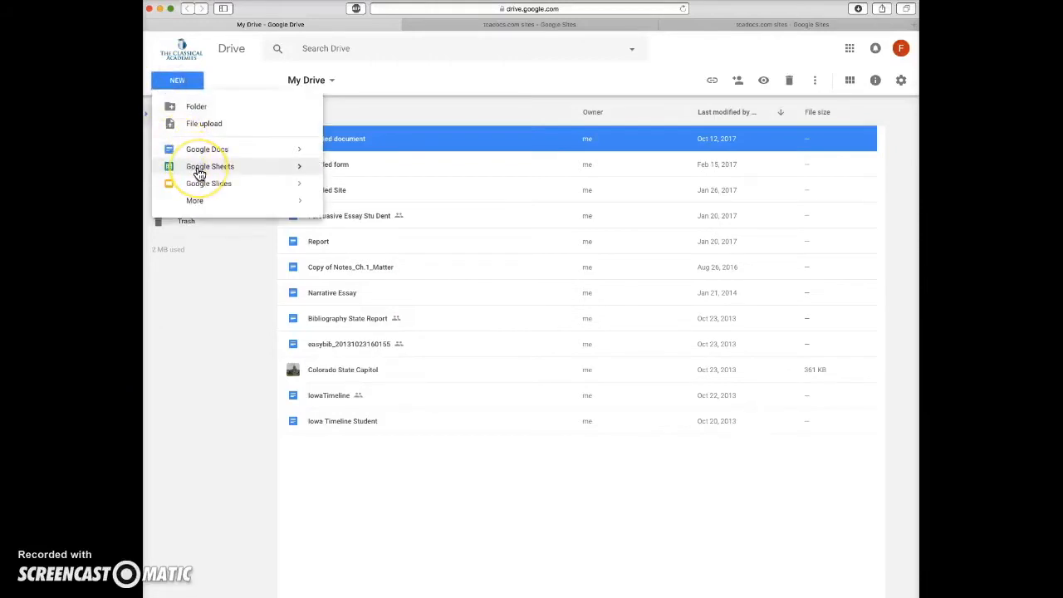
left_click(200, 170)
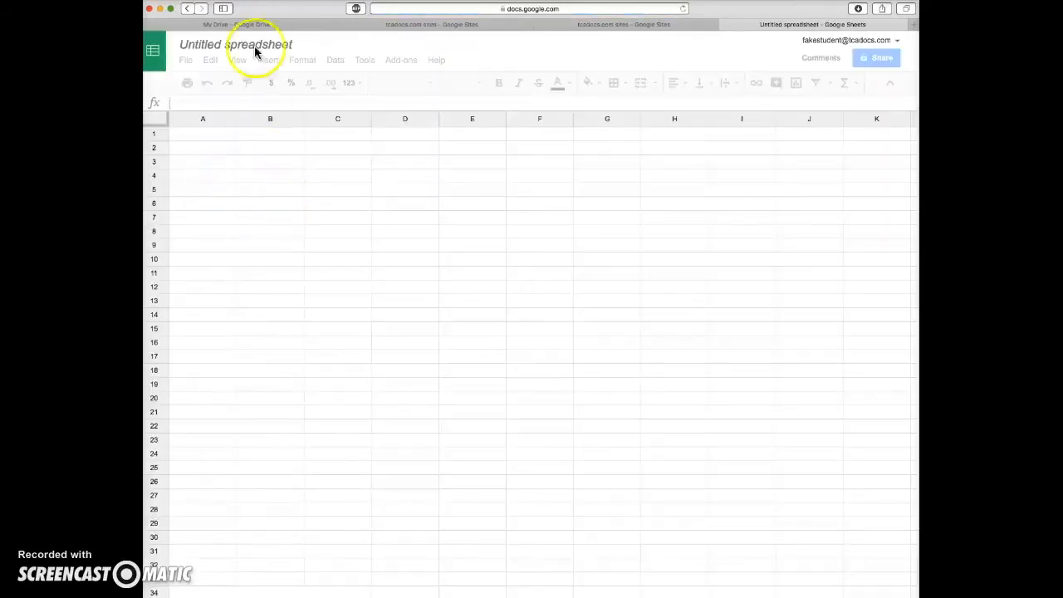
Rename the untitled spreadsheet as "Population Graph Student"
left_click(239, 46)
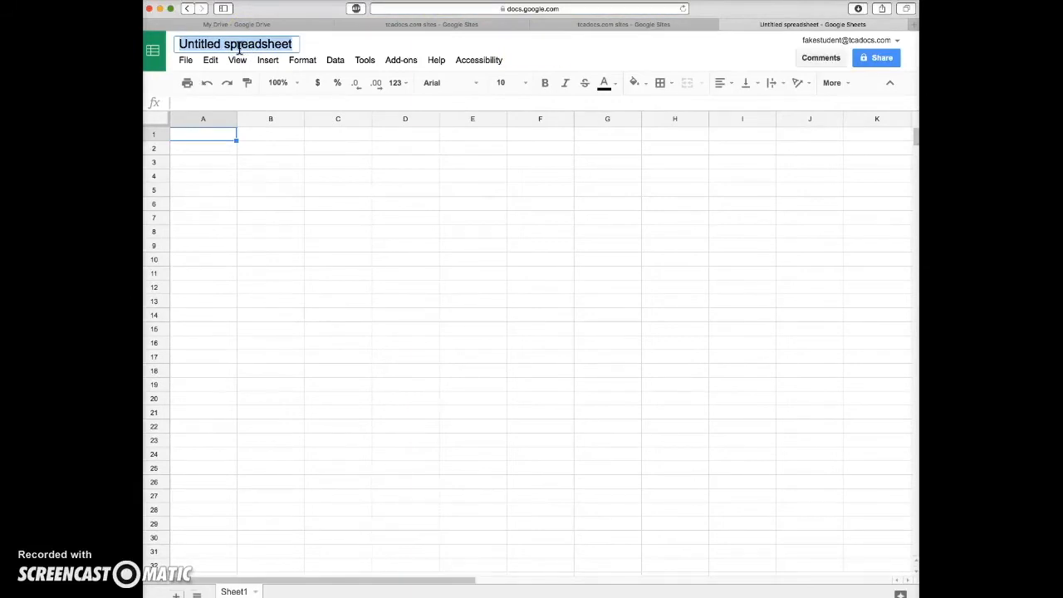
type("Population")
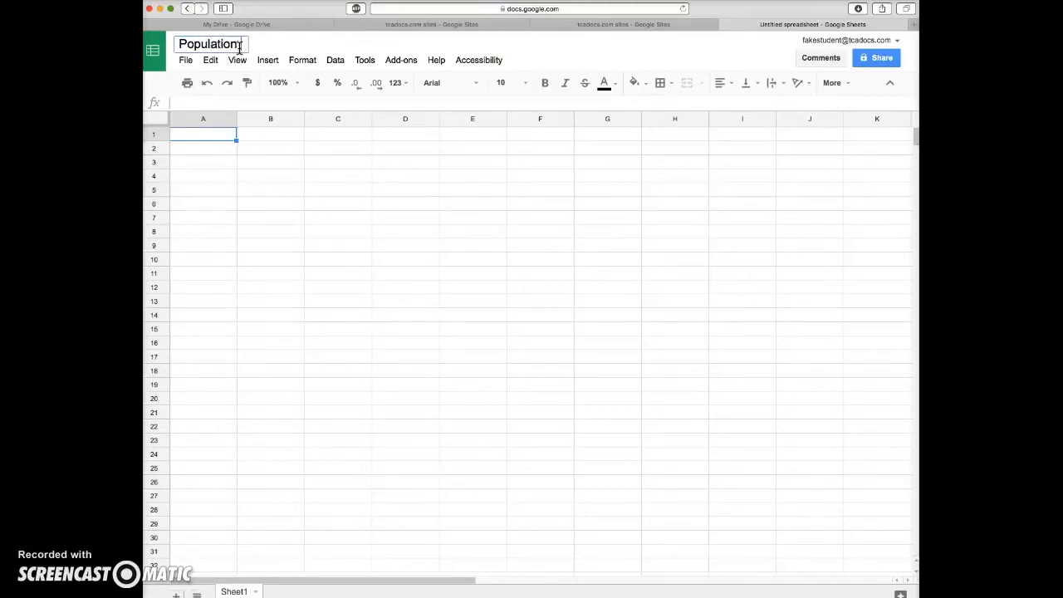
type(" Graph Student")
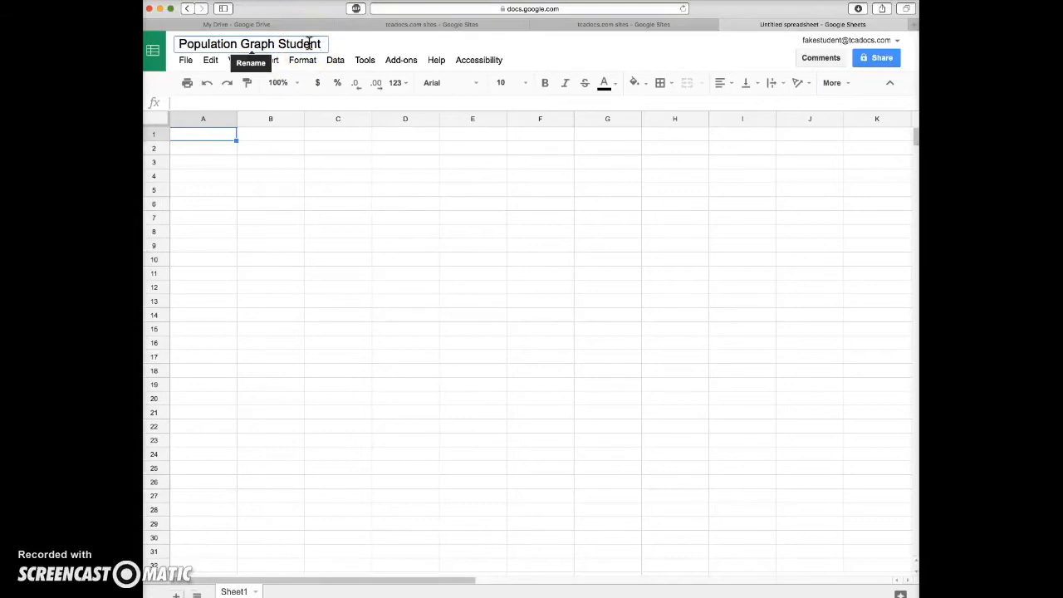
Turn on link sharing for The Classical Academy so anyone there can find and view the spreadsheet, and save the sharing settings
left_click(882, 59)
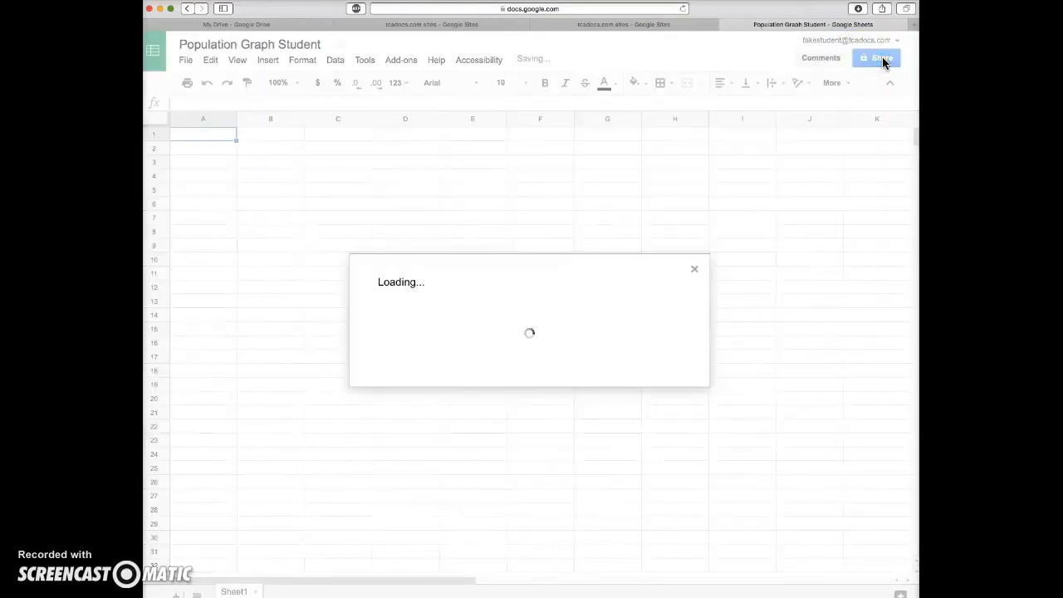
left_click(676, 376)
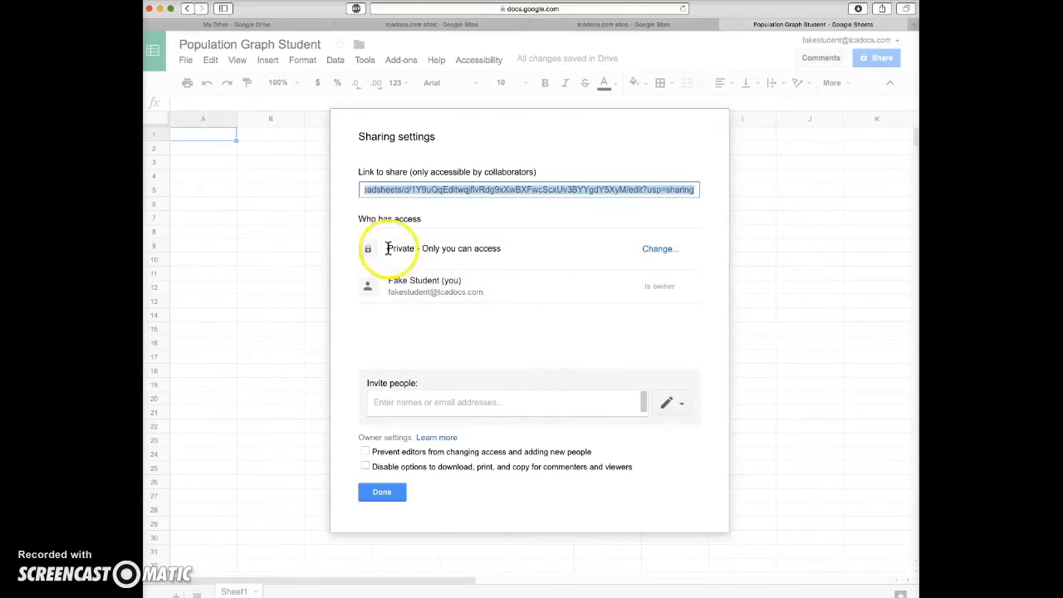
left_click(661, 249)
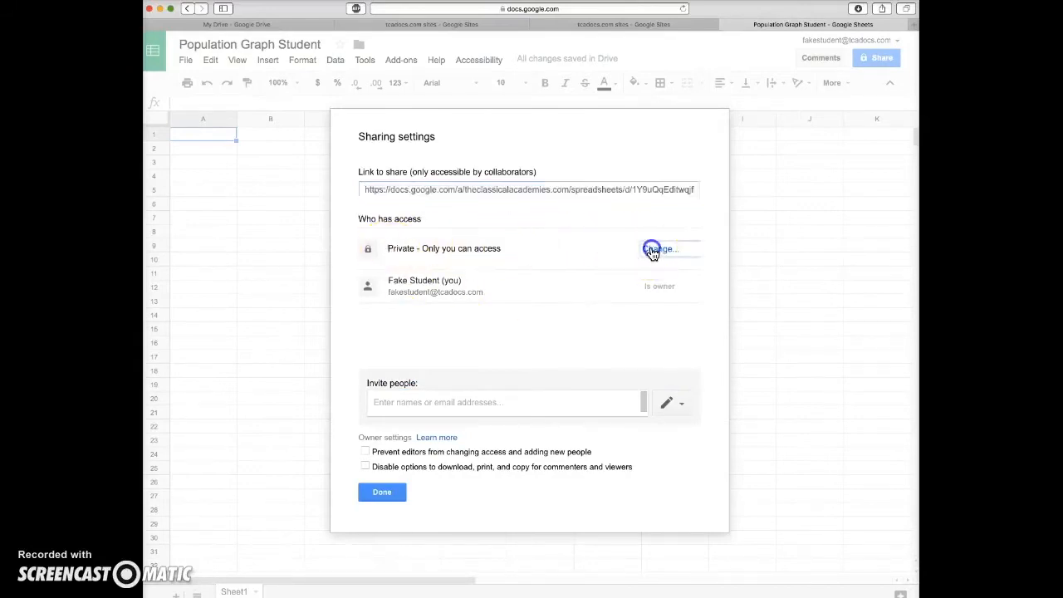
left_click(383, 259)
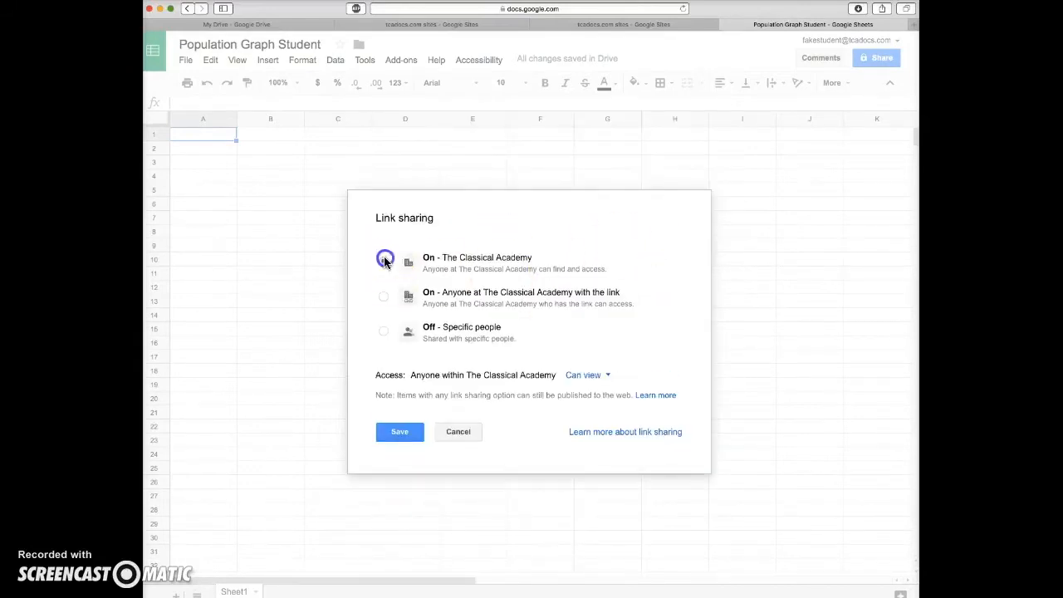
left_click(400, 432)
left_click(378, 494)
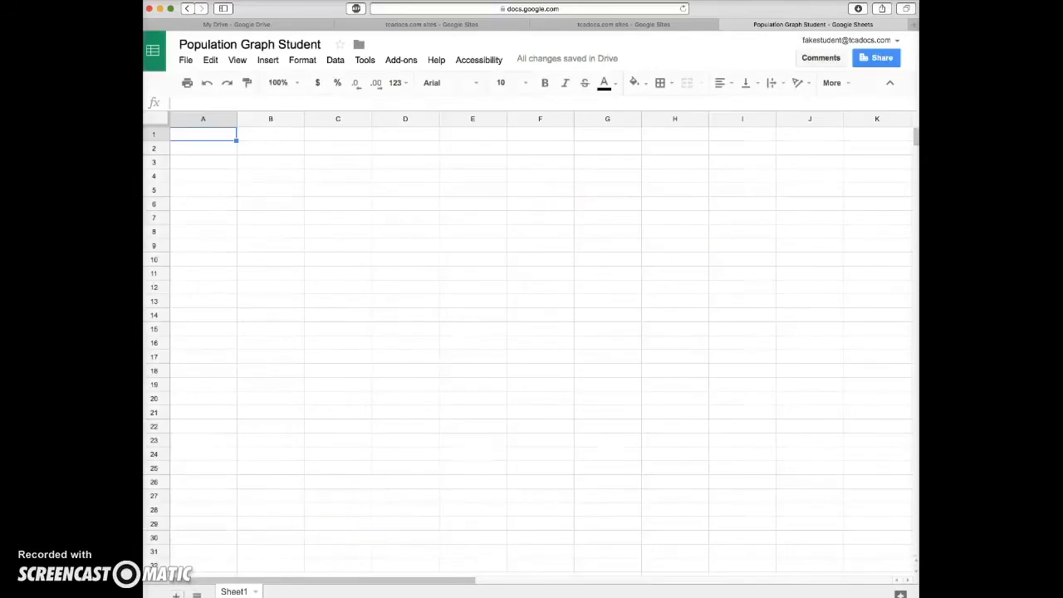
Enter the column headers "Year" in cell A1 and "Population" in cell B1
left_click(202, 138)
type("Year")
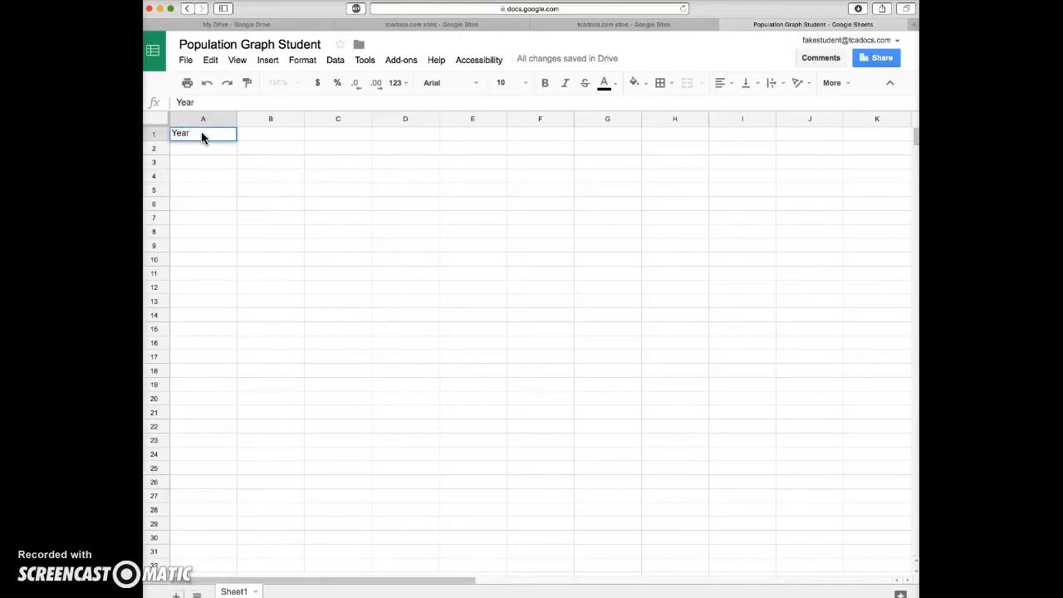
left_click(272, 136)
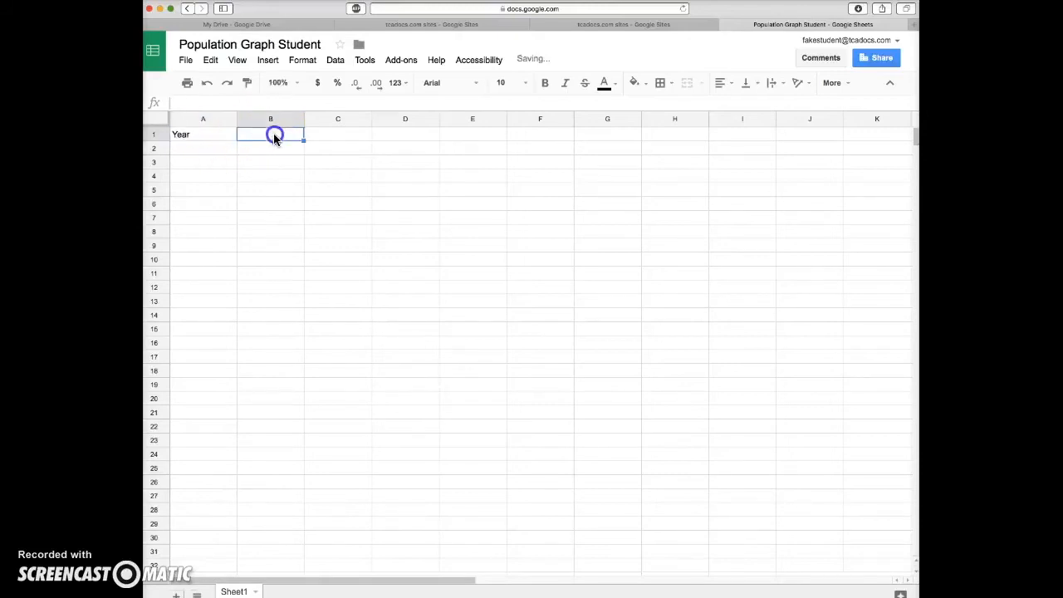
type("Population")
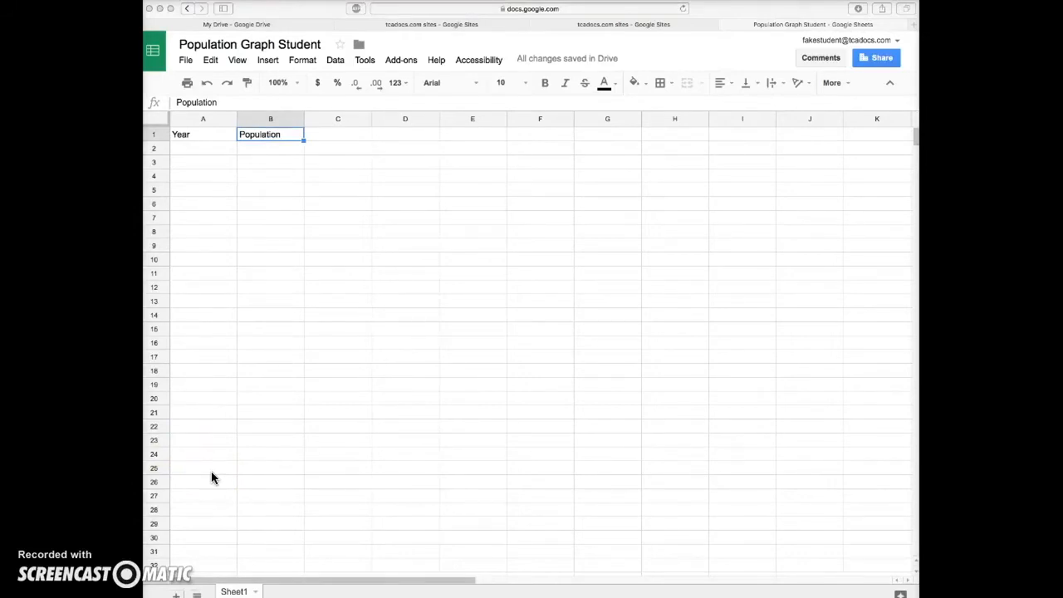
Paste the copied year and population figures for 1840 to 2014 into the sheet starting at cell A2
left_click(202, 151)
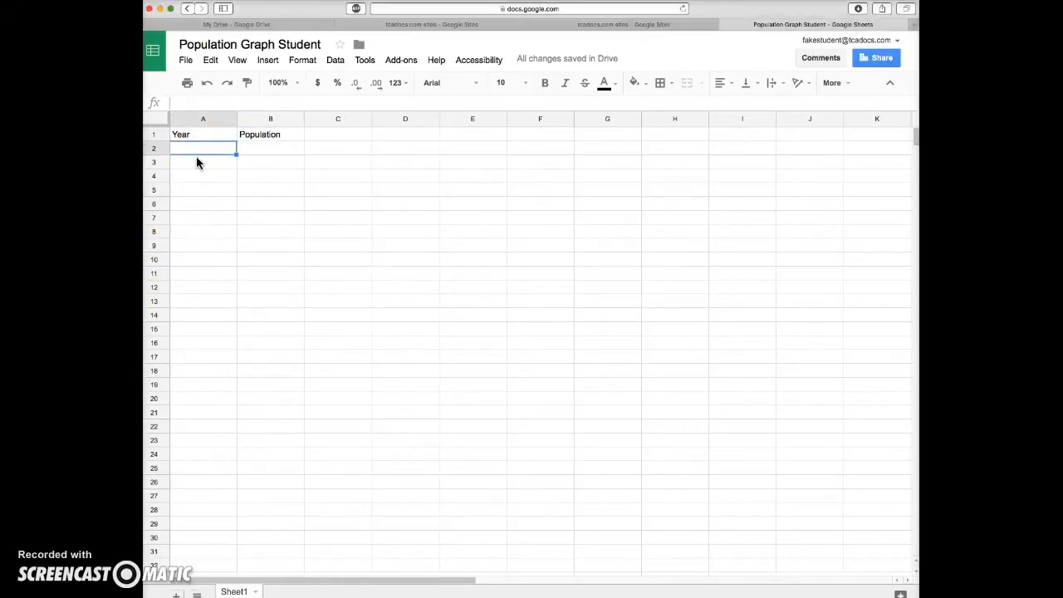
key("super+v")
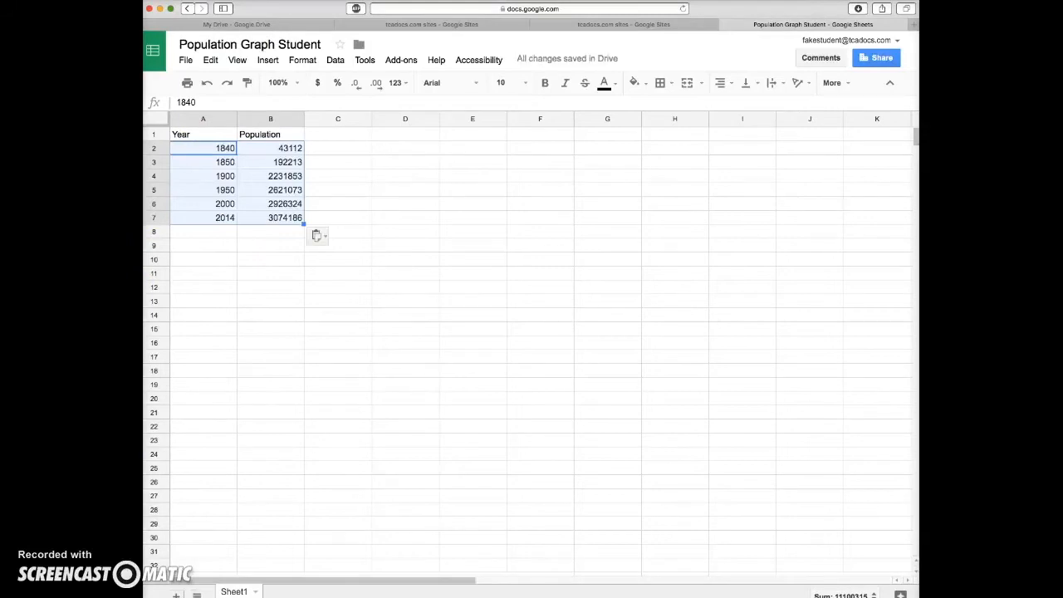
left_click(175, 595)
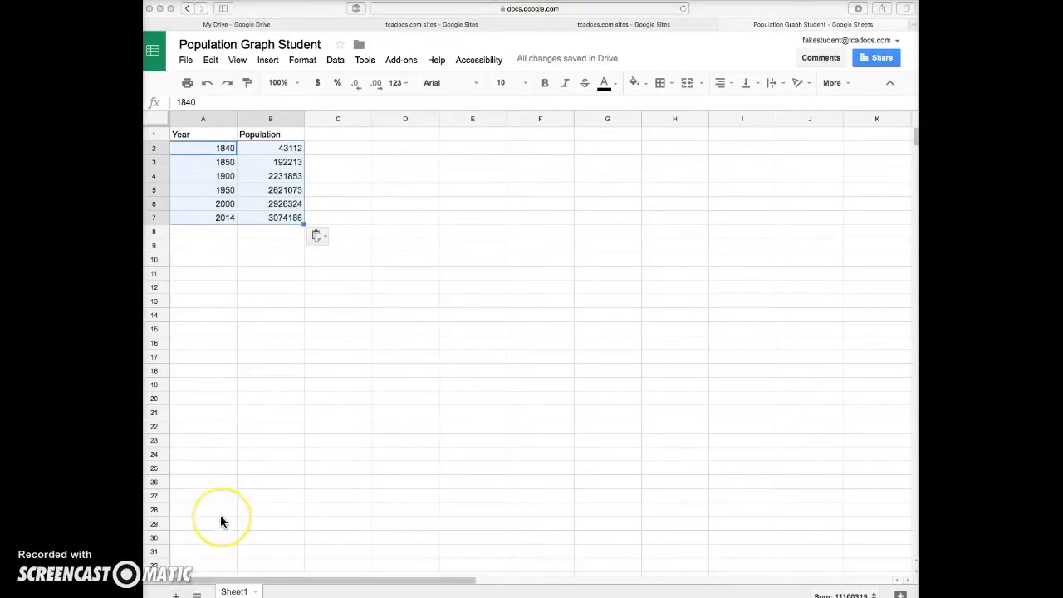
left_click(194, 471)
left_click(194, 471)
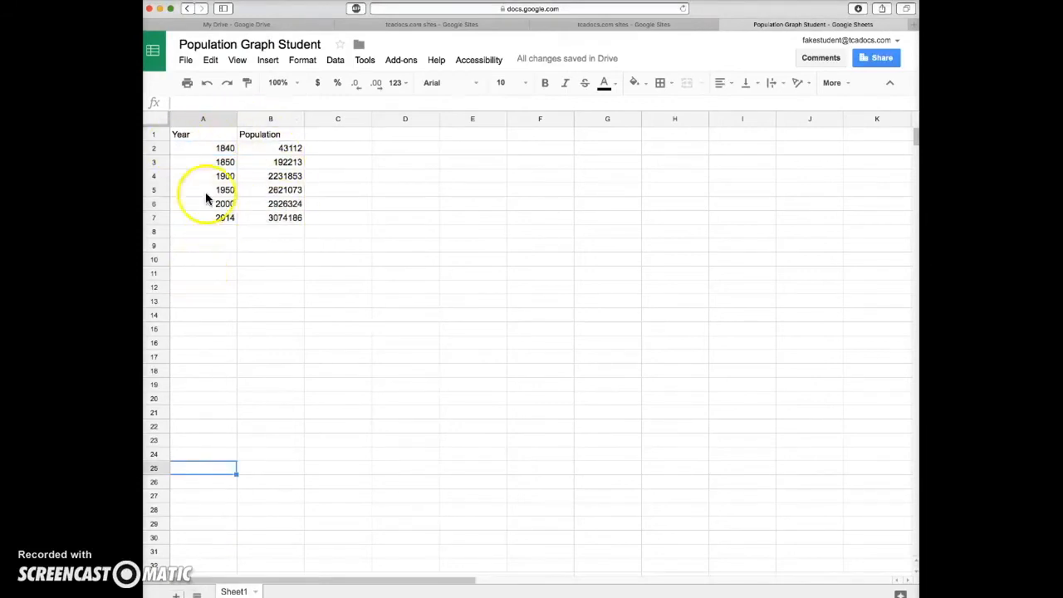
Insert a chart from the data in A1:B7 and change its type to the suggested bar chart
left_click_drag(190, 135, 280, 217)
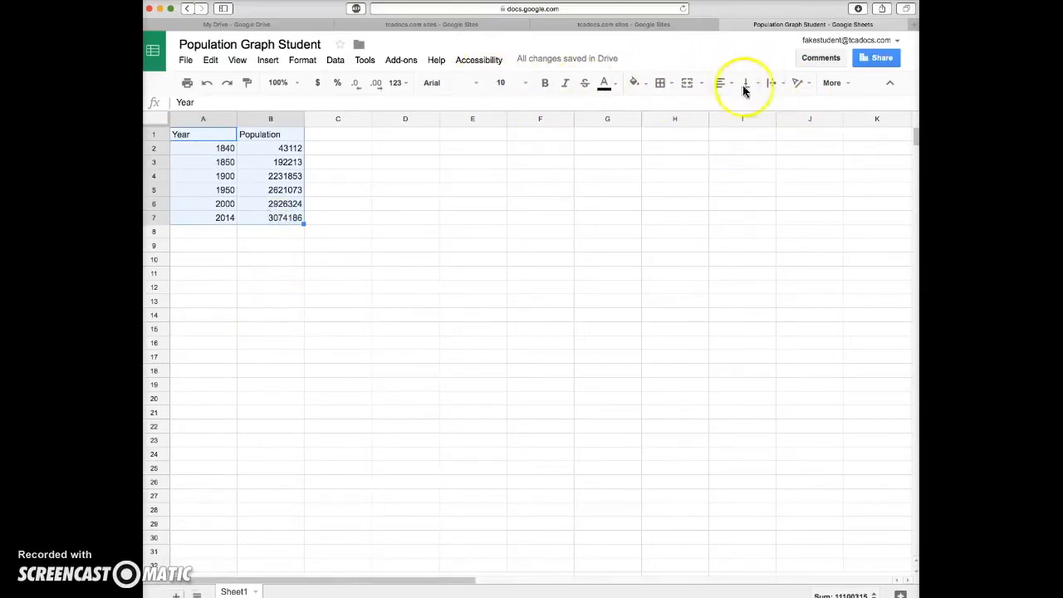
left_click(837, 85)
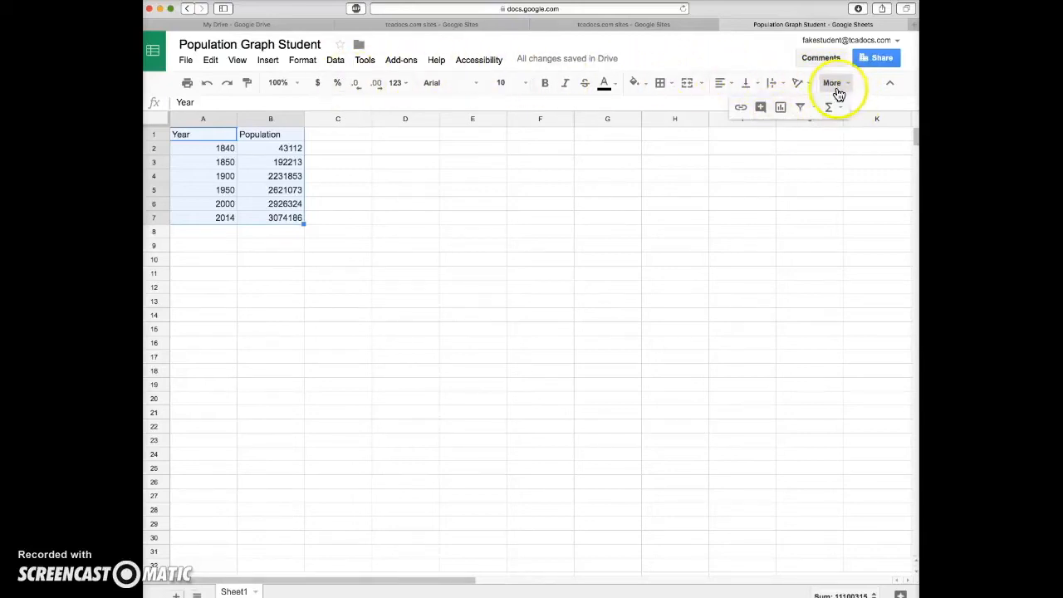
left_click(781, 110)
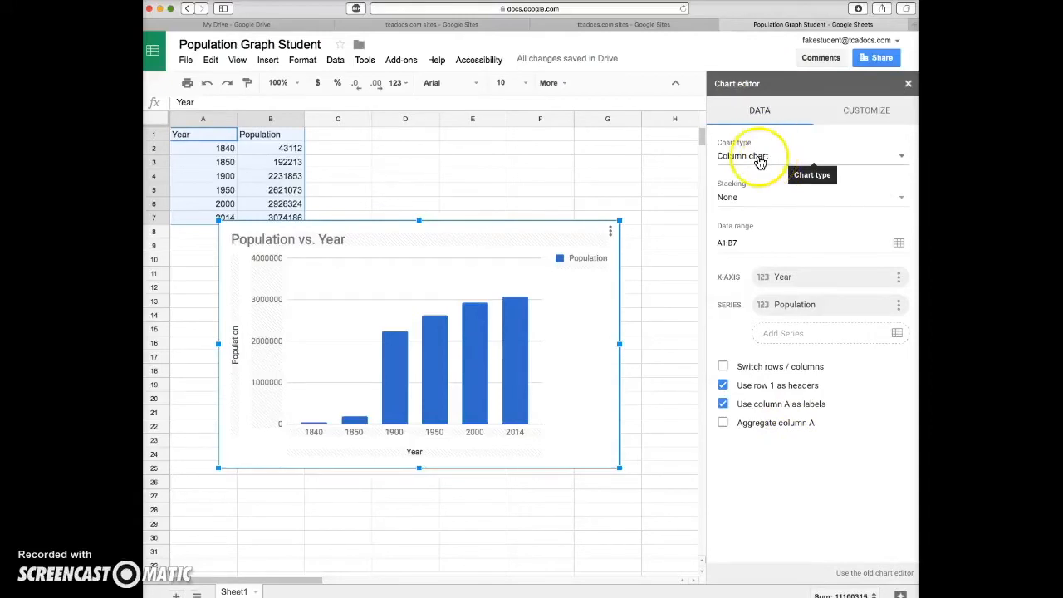
left_click(903, 158)
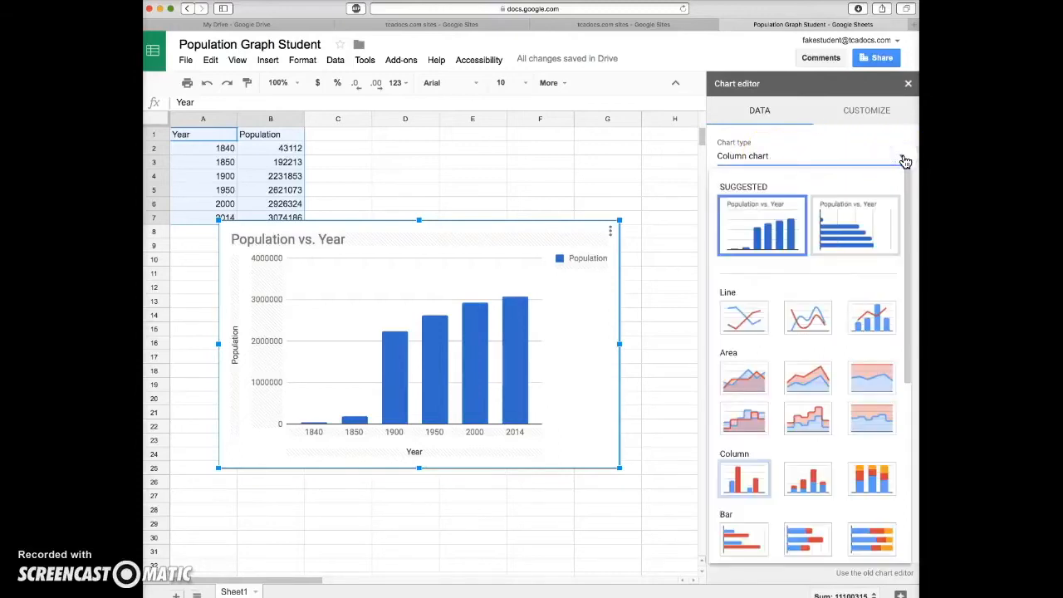
left_click(838, 241)
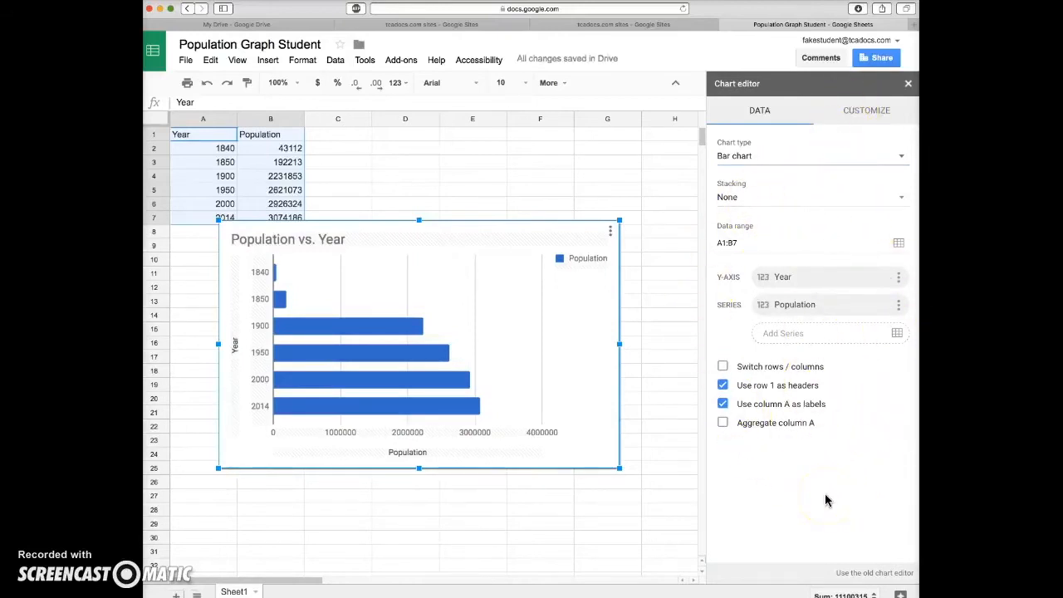
Set the chart's background color to light yellow and its font to Tahoma
left_click(864, 116)
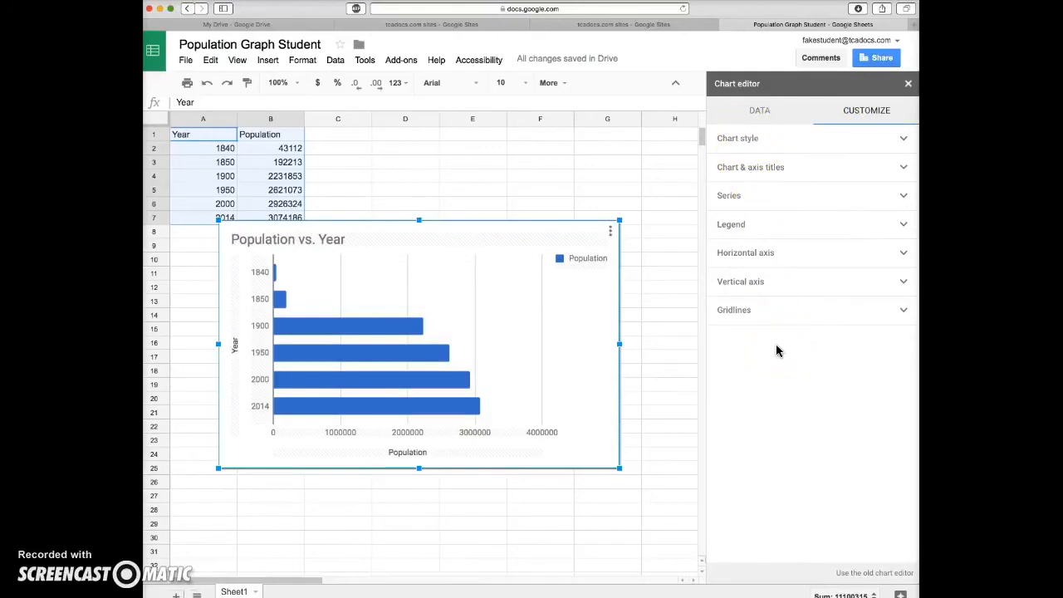
left_click(904, 140)
left_click(734, 216)
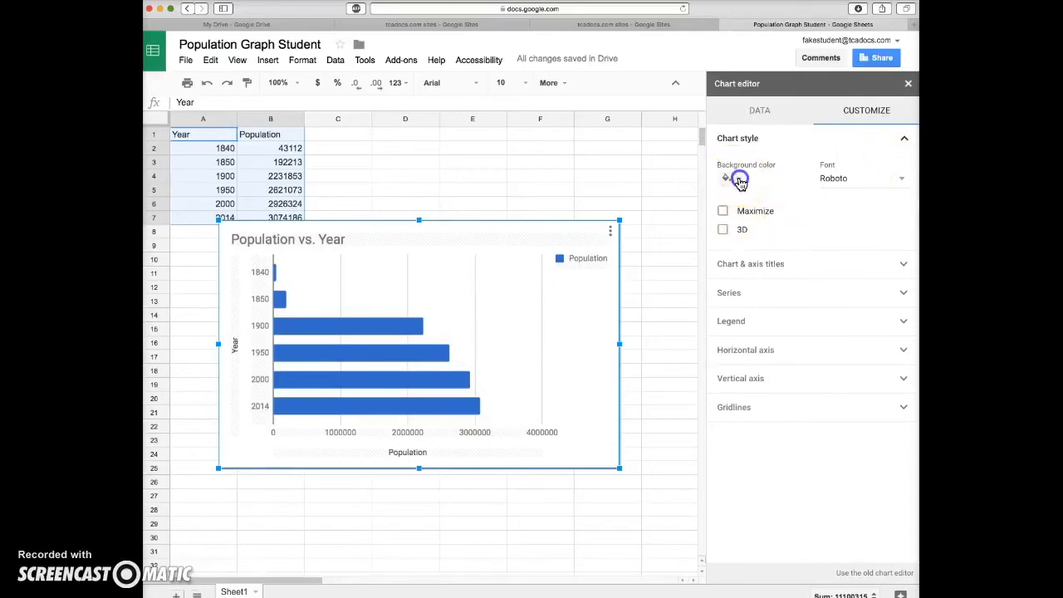
left_click(738, 182)
left_click(766, 254)
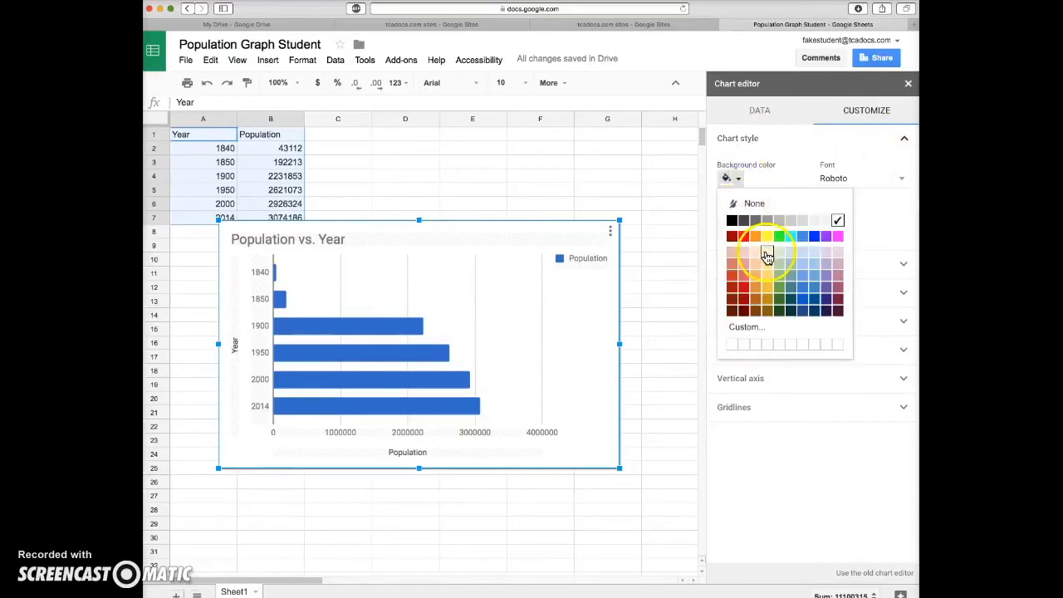
left_click(767, 254)
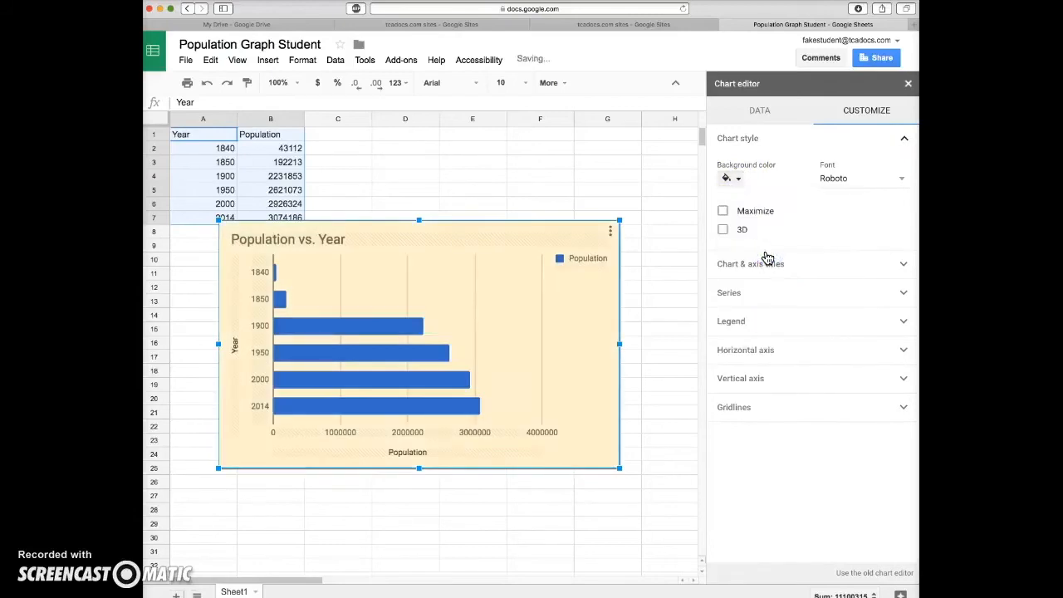
left_click(902, 178)
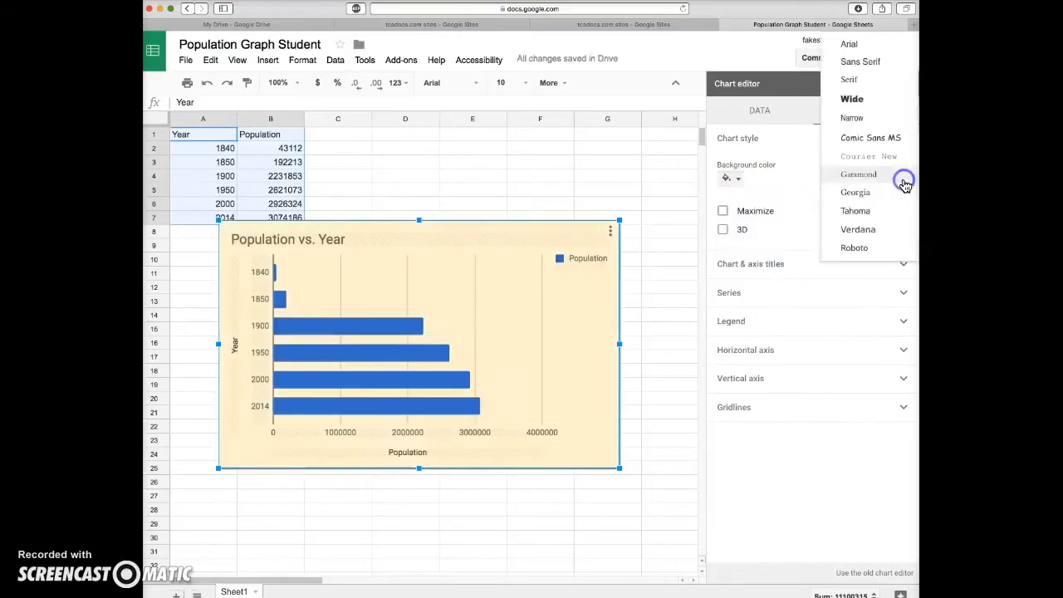
left_click(854, 212)
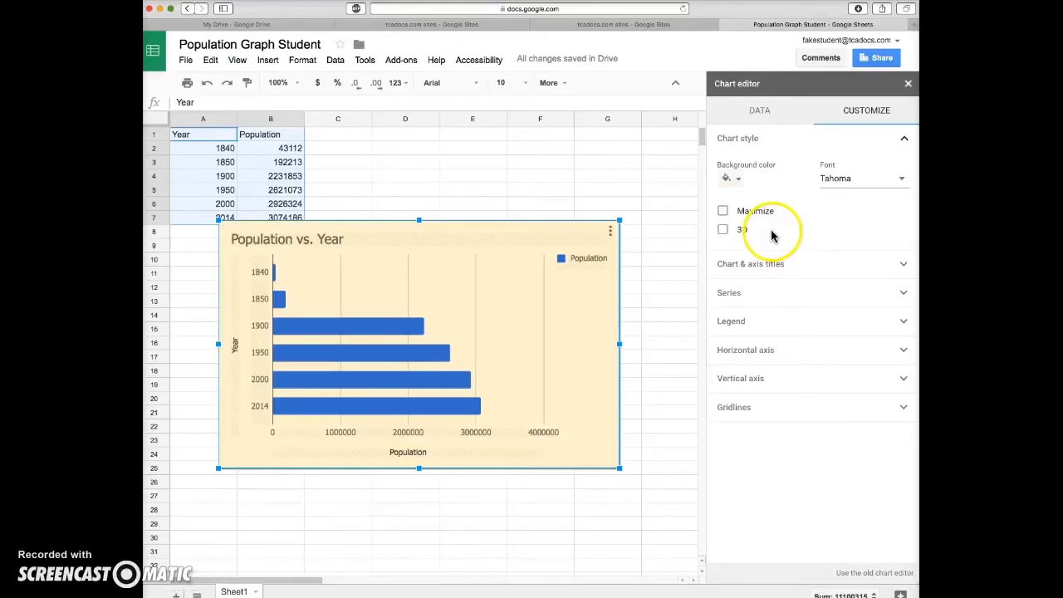
Change the chart title text to "Population Graph Iowa"
left_click(906, 266)
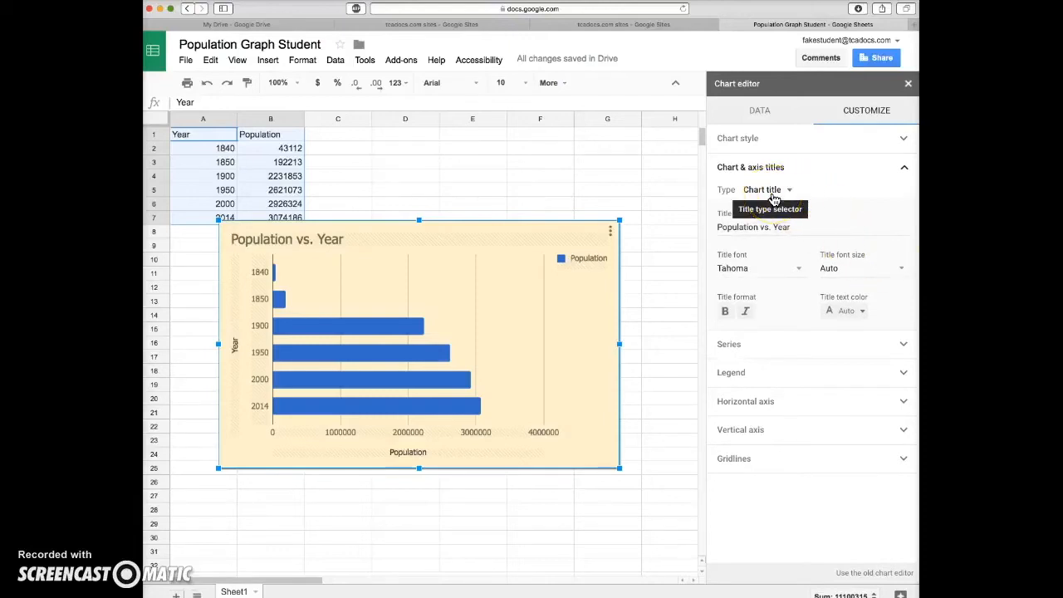
left_click(773, 228)
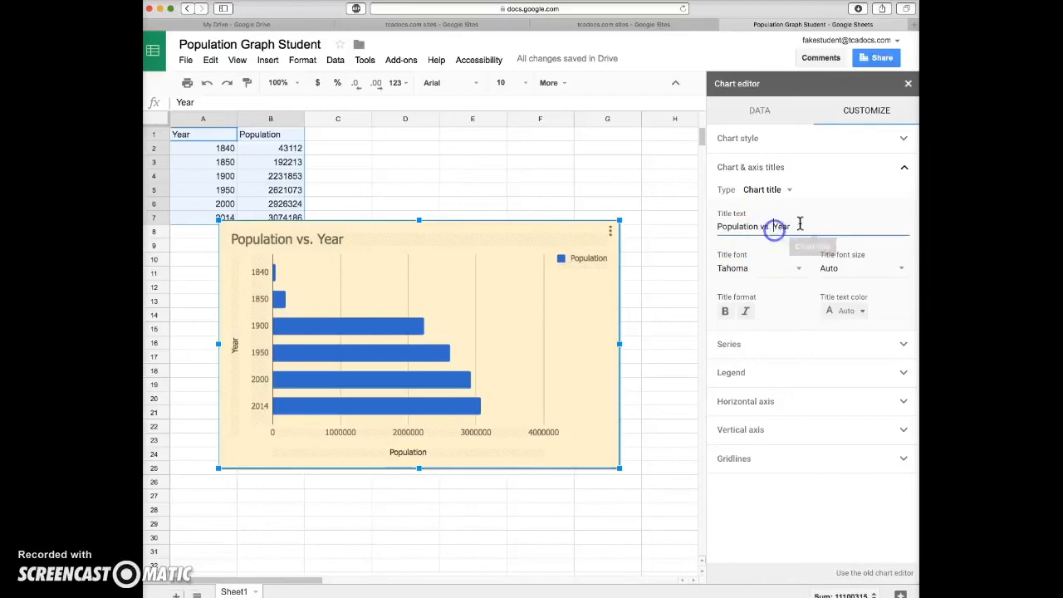
left_click(802, 226)
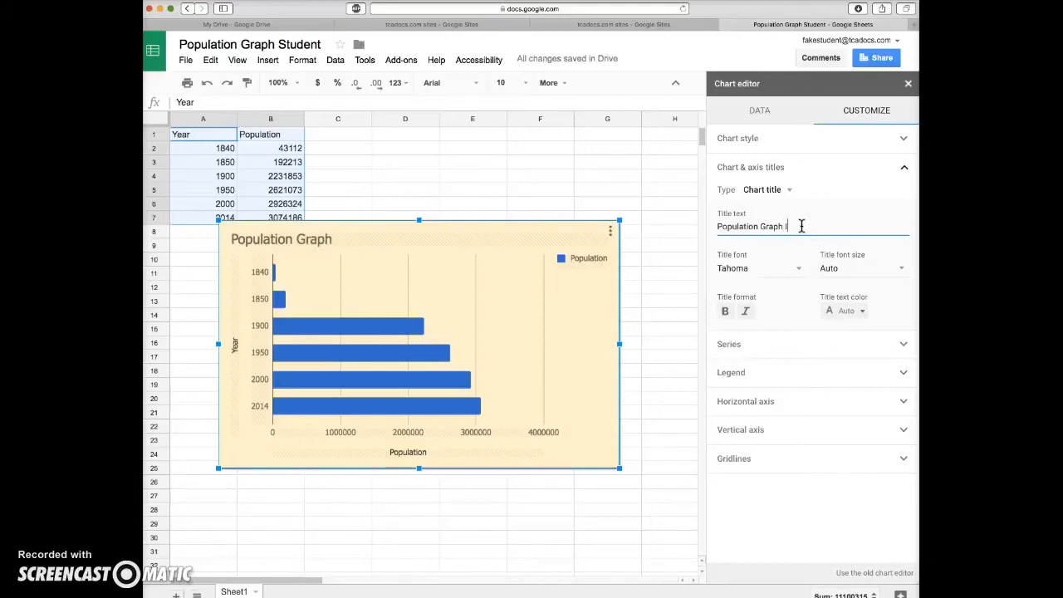
Format the chart title with font size 24, blue text color and bold
left_click(900, 268)
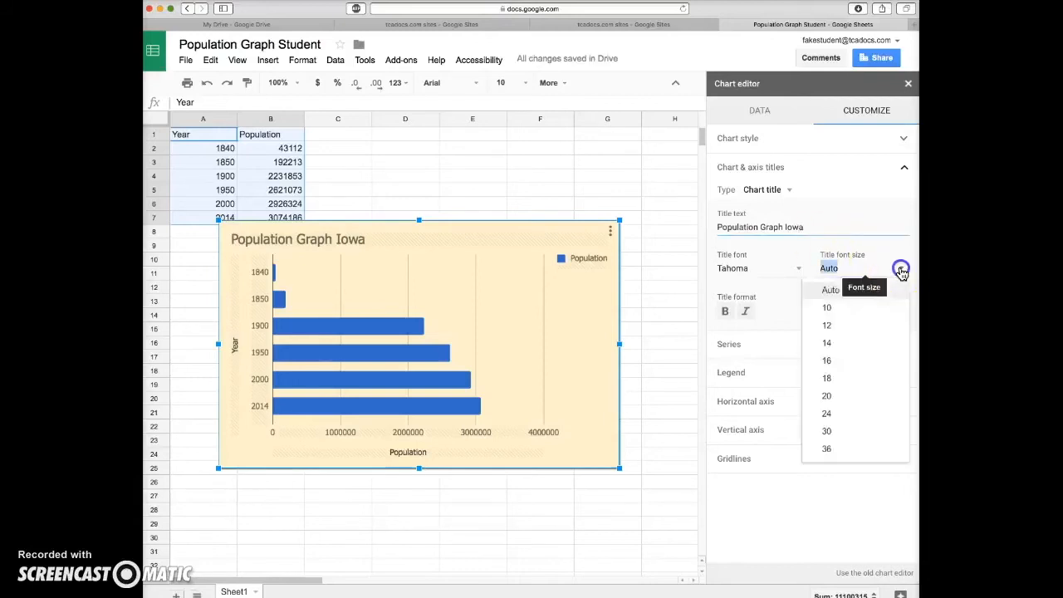
left_click(841, 384)
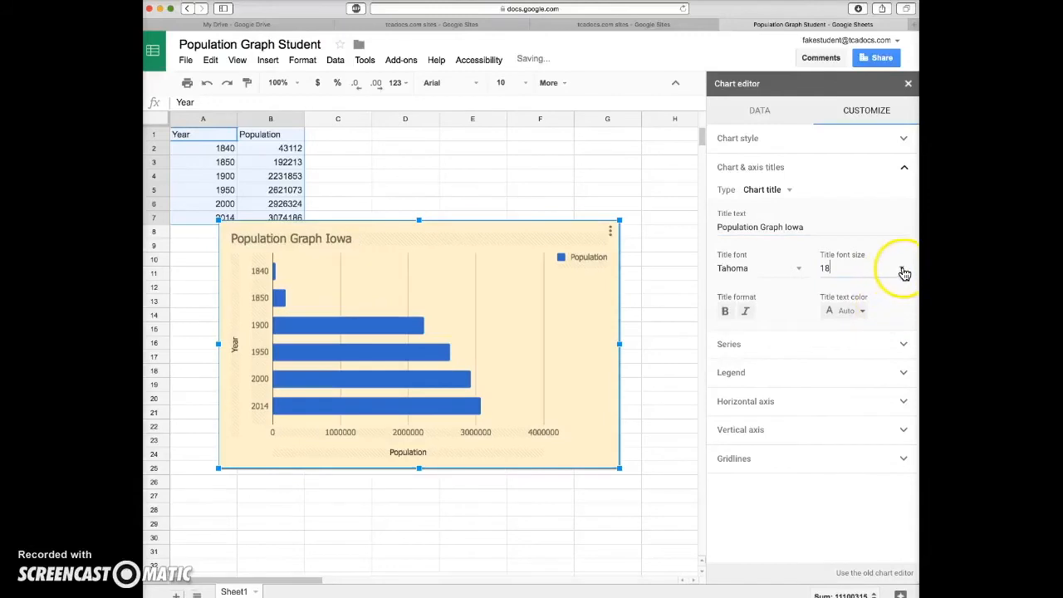
left_click(900, 268)
left_click(829, 413)
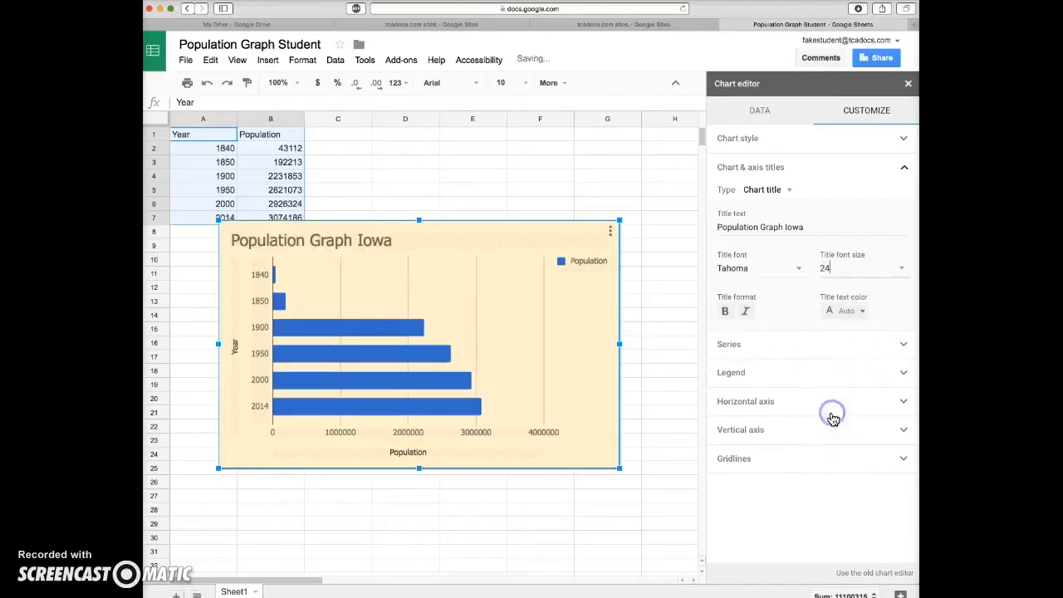
left_click(864, 311)
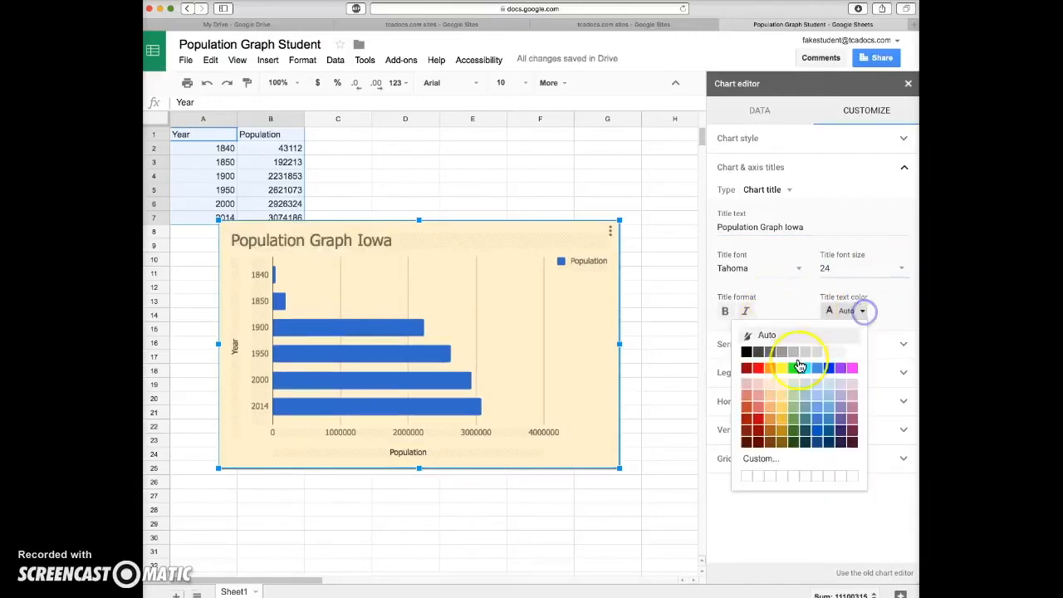
left_click(828, 371)
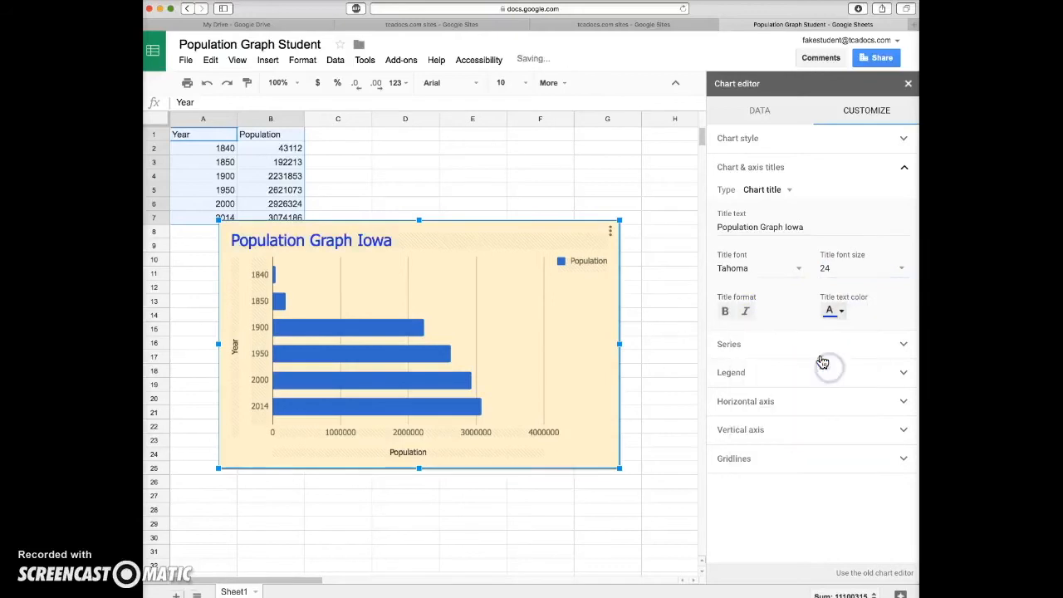
left_click(725, 313)
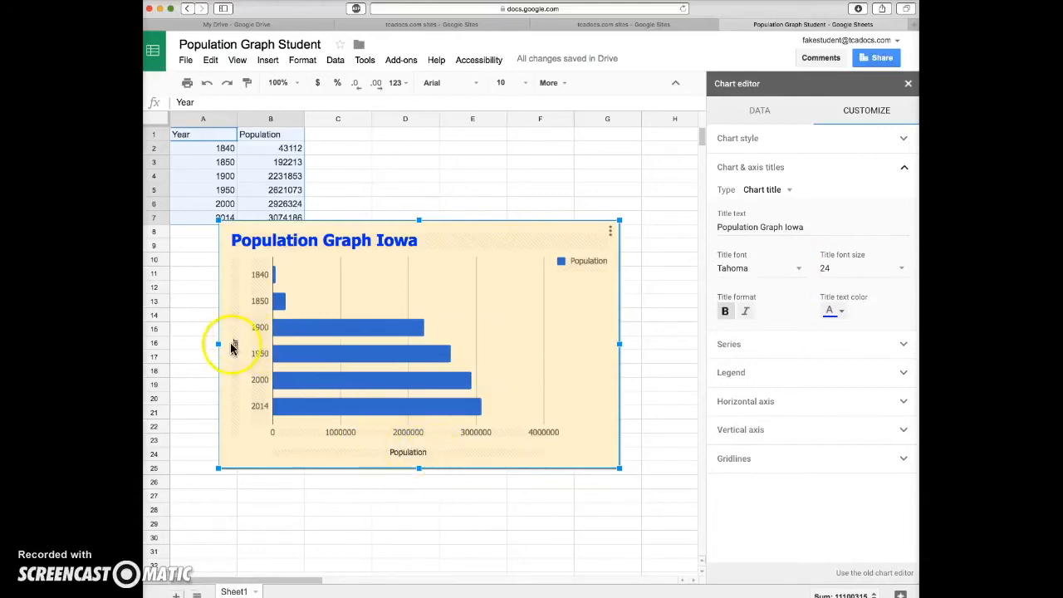
Format the horizontal axis title "Population" with font size 18, green text color and bold
left_click(786, 191)
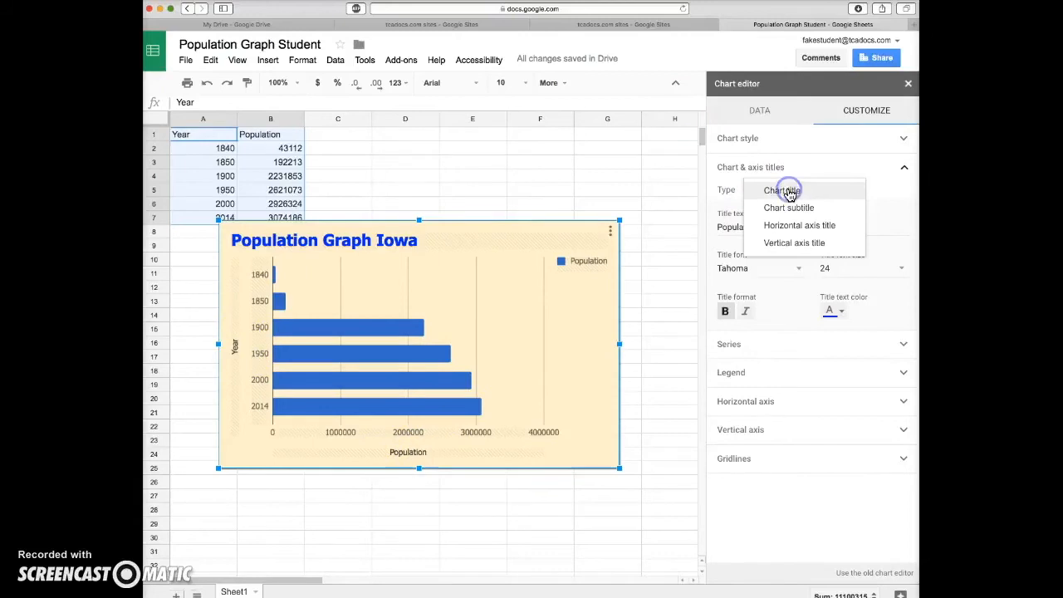
left_click(799, 225)
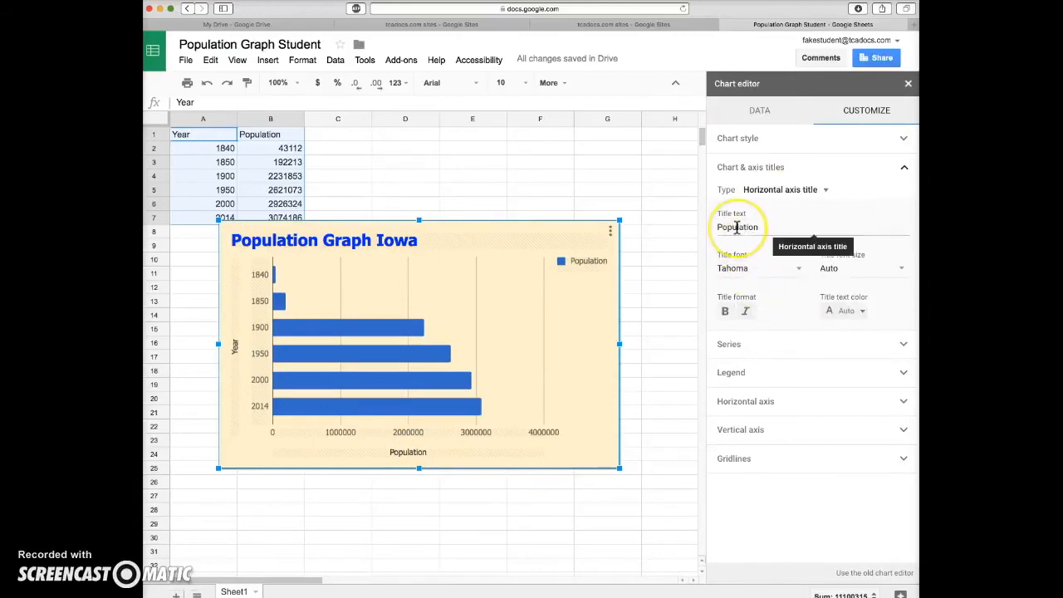
left_click(900, 268)
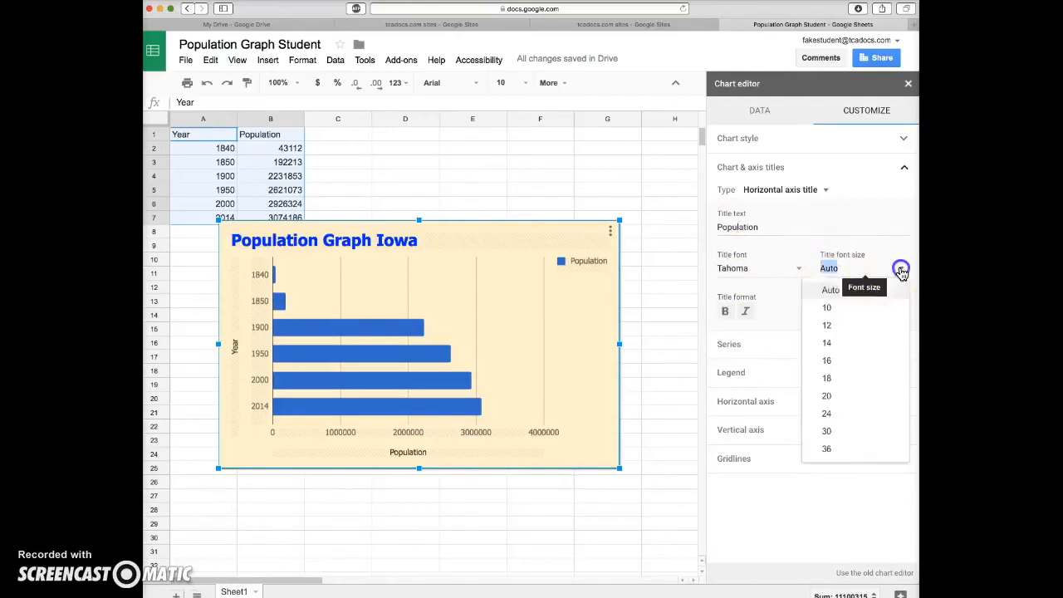
left_click(827, 378)
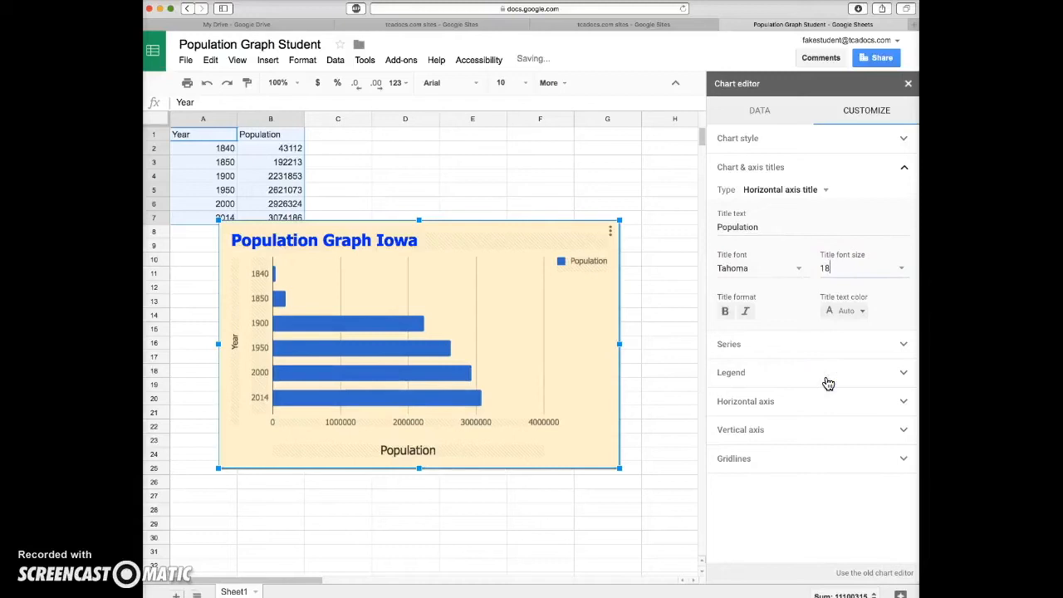
left_click(860, 310)
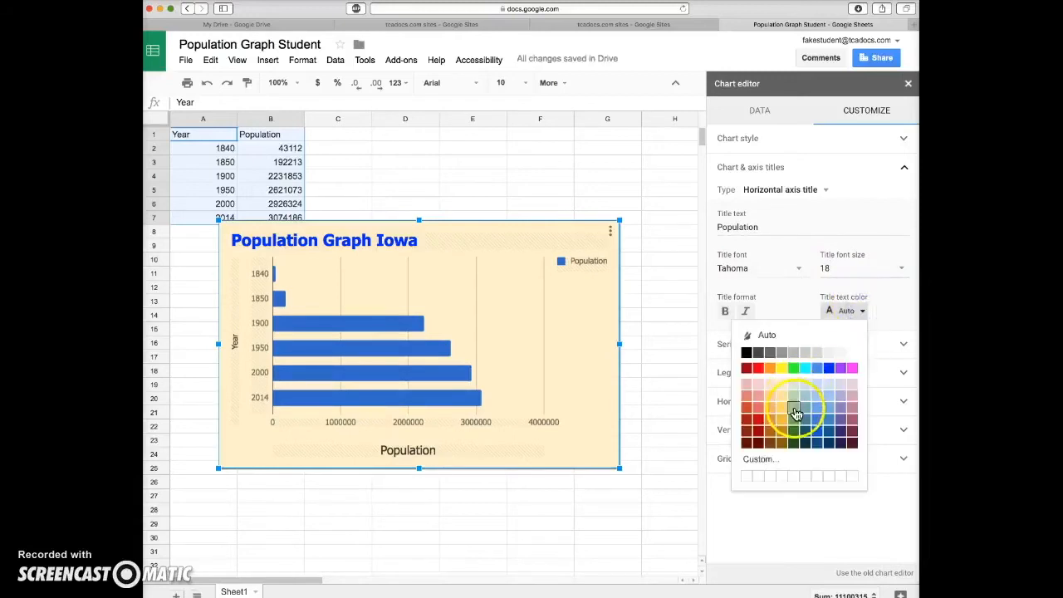
left_click(794, 413)
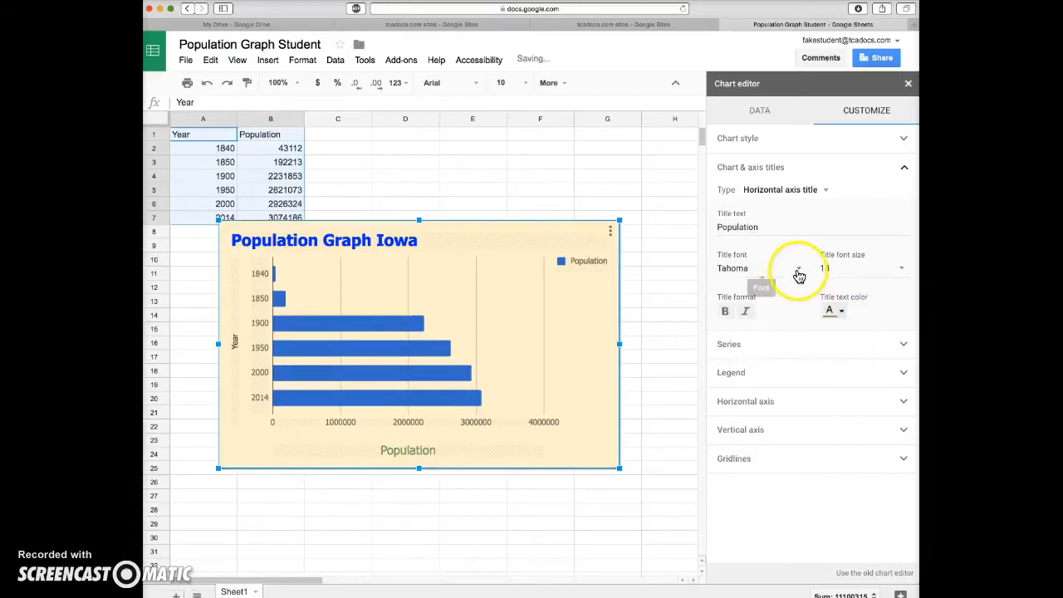
left_click(724, 312)
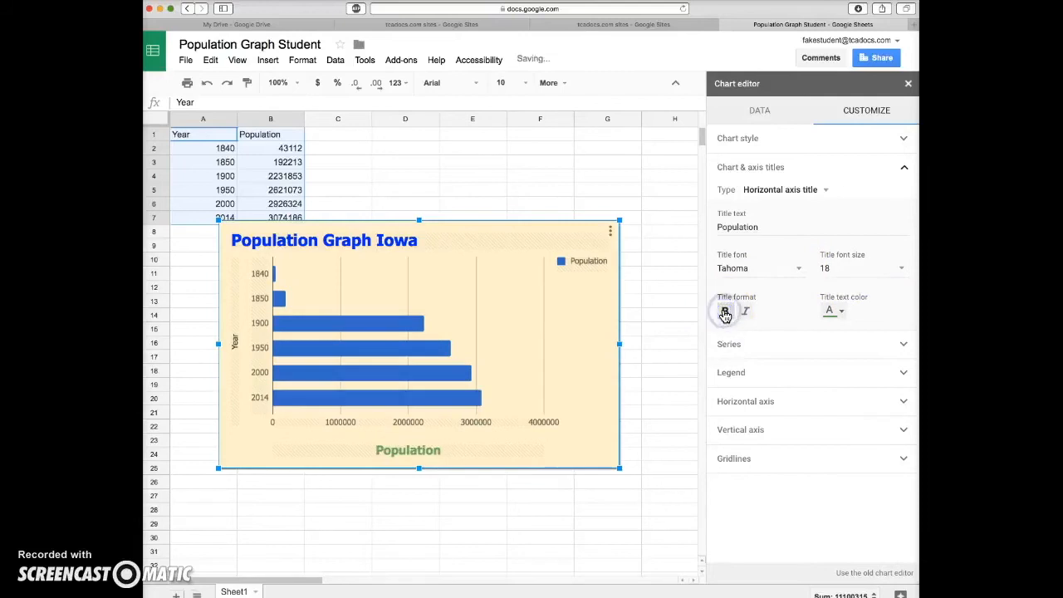
Format the vertical axis title "Year" with font size 20, orange text color and bold
left_click(822, 190)
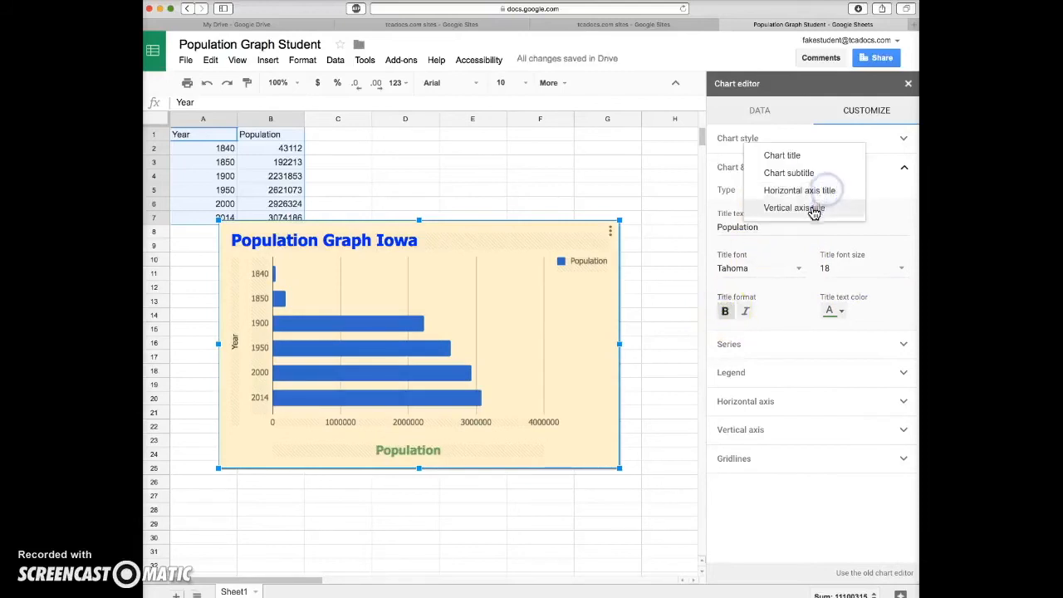
left_click(795, 208)
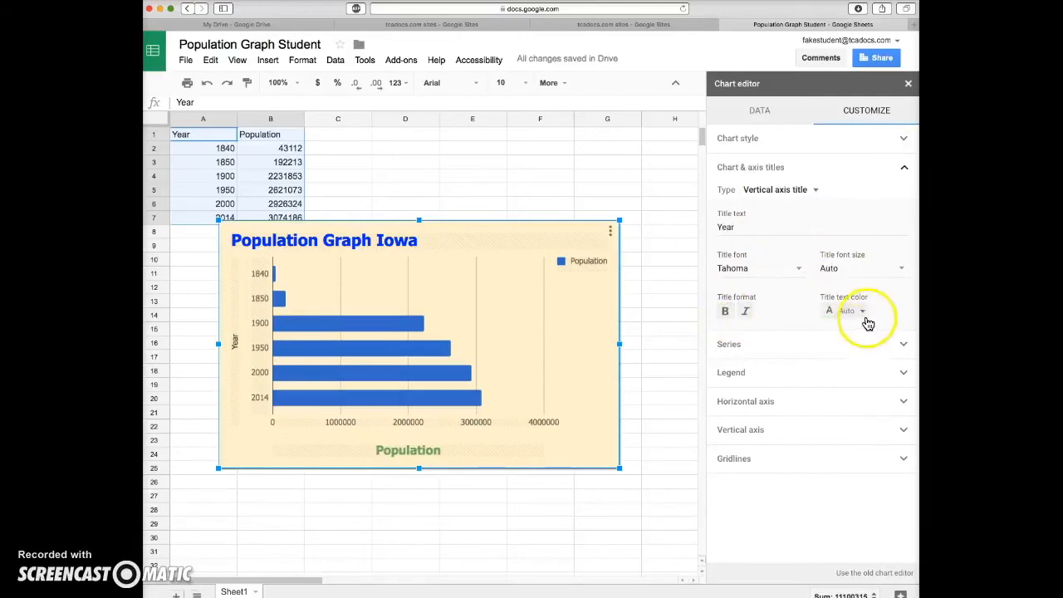
left_click(906, 274)
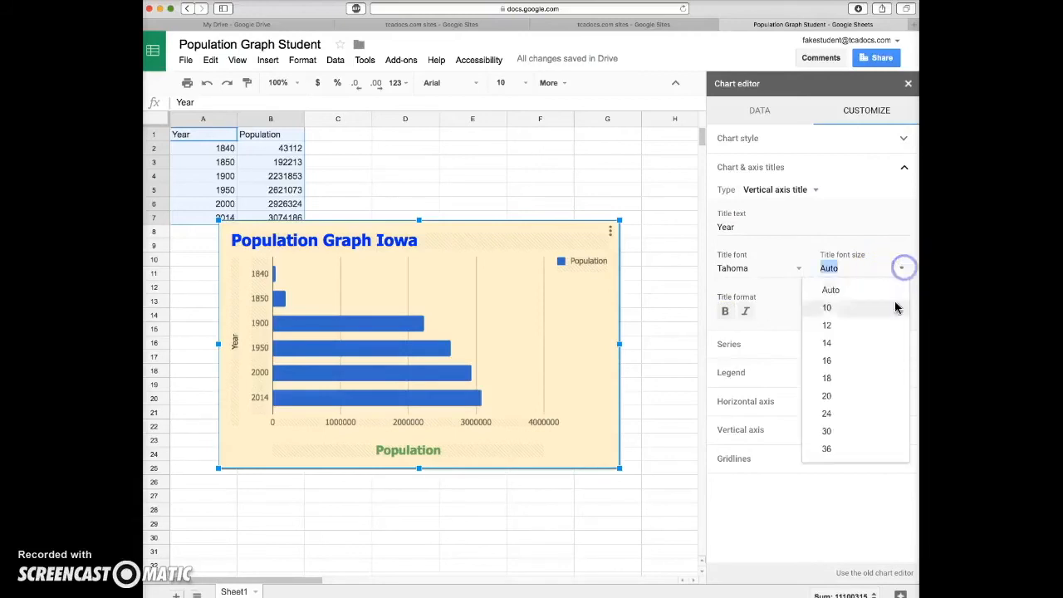
left_click(829, 396)
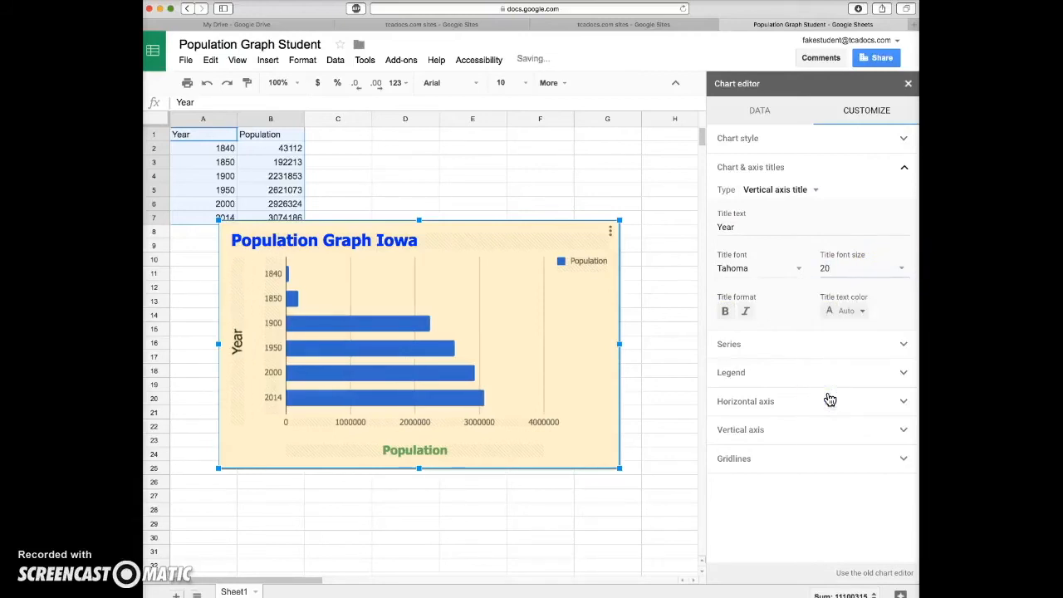
left_click(861, 310)
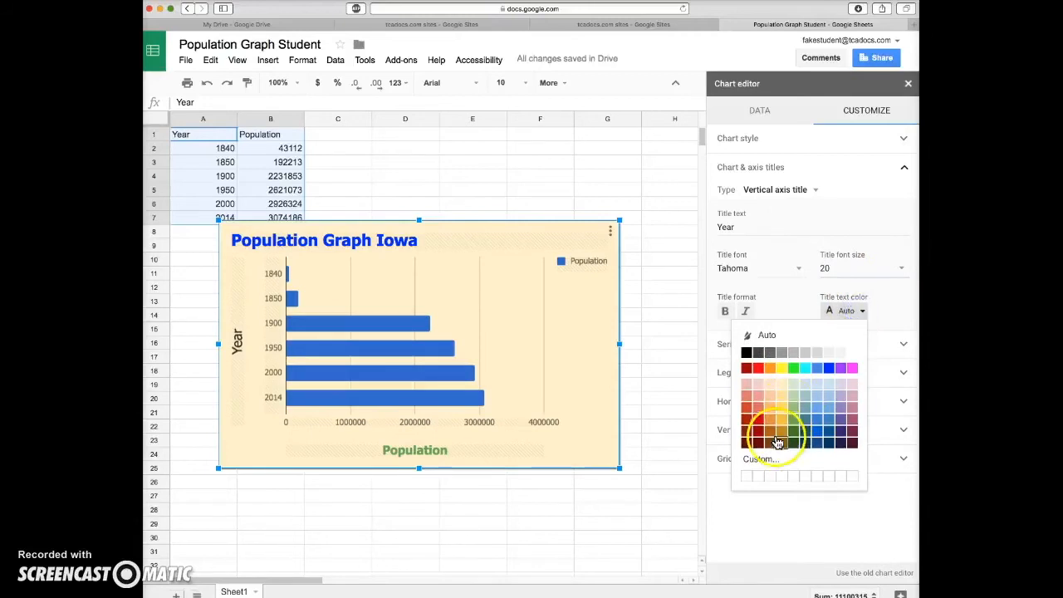
left_click(770, 422)
left_click(725, 313)
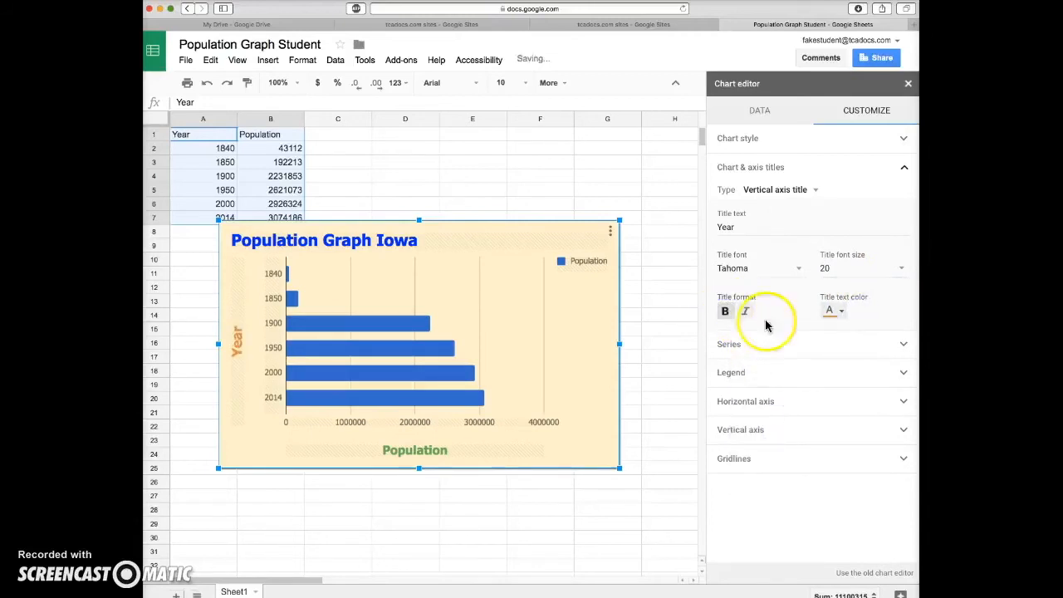
Change the color of the Population series bars to purple
left_click(903, 344)
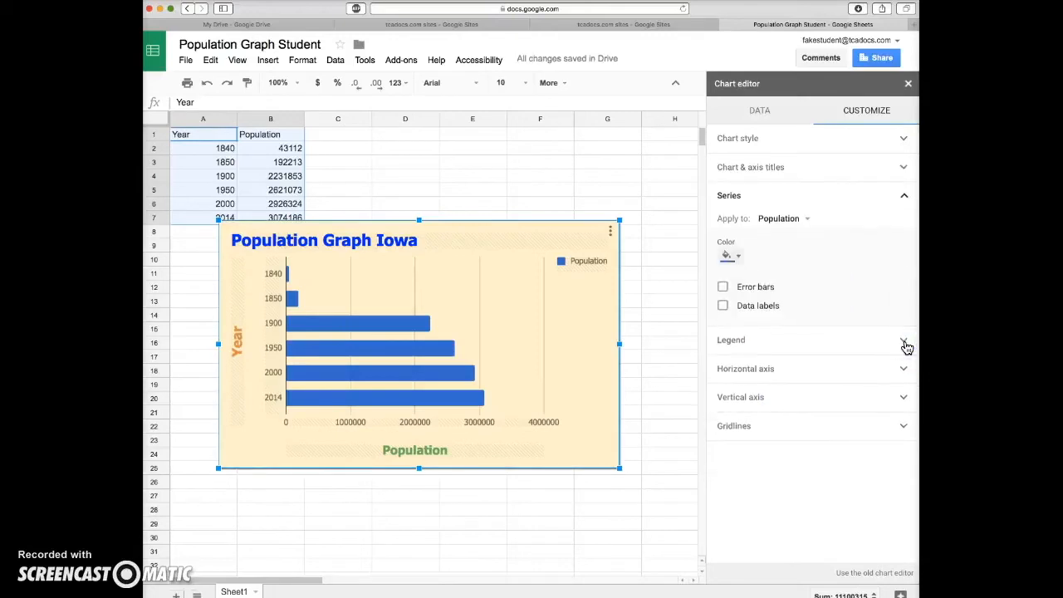
left_click(740, 257)
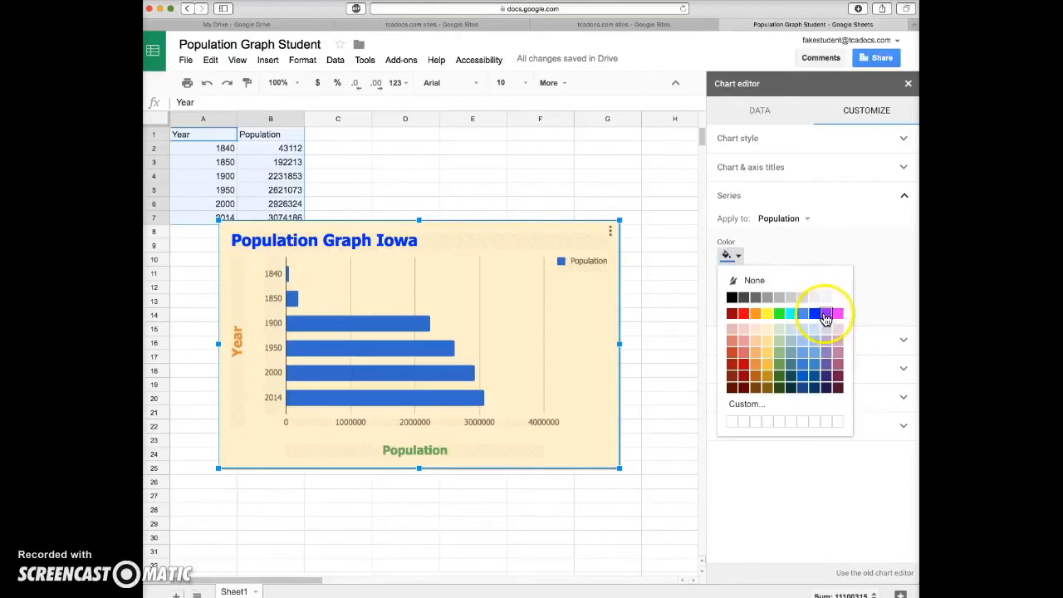
left_click(825, 314)
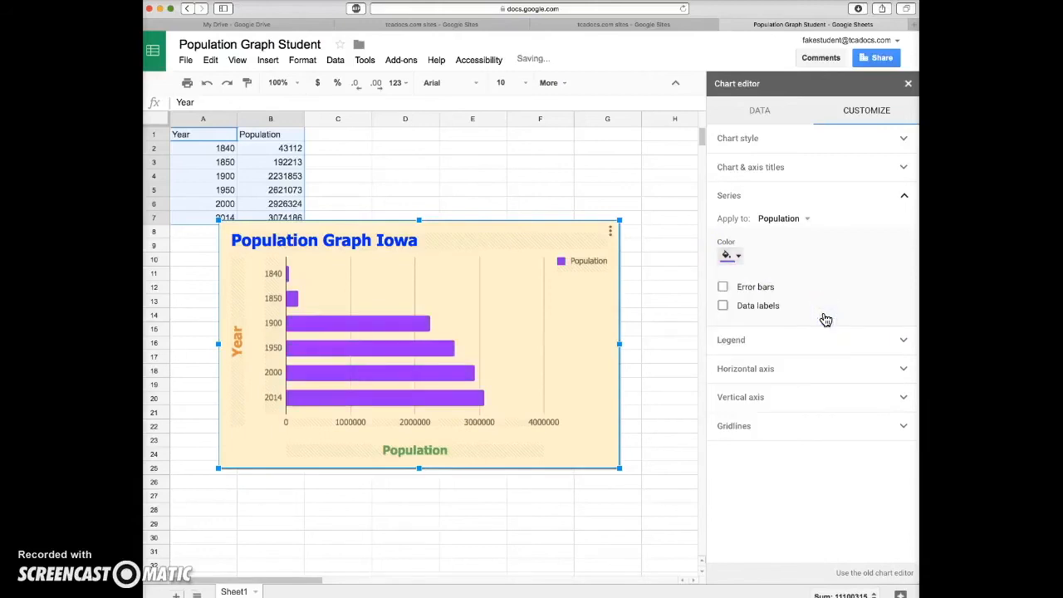
left_click(724, 309)
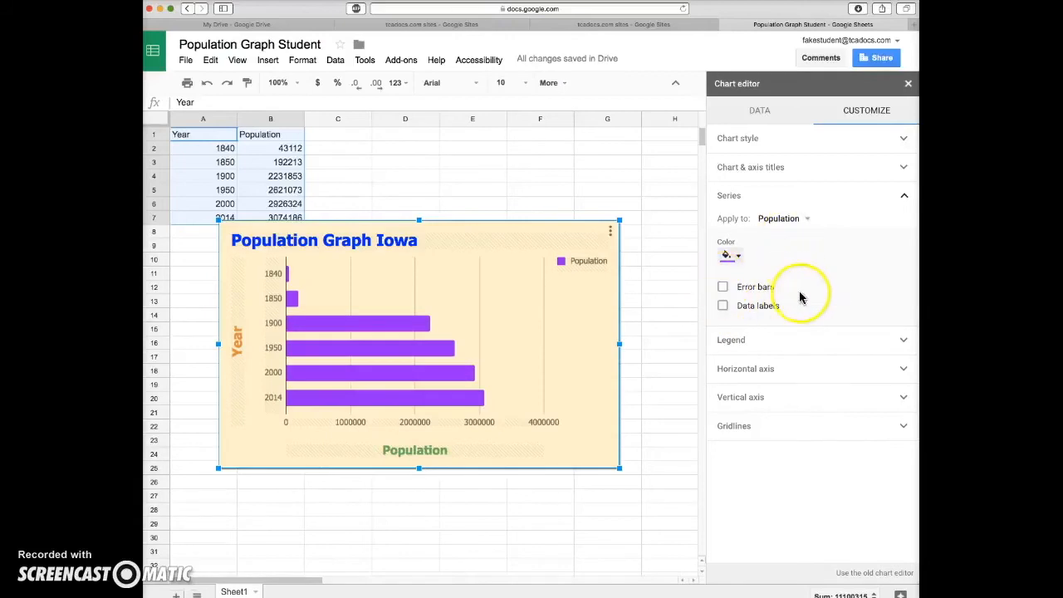
Make the chart's legend text dark green and bold
left_click(903, 340)
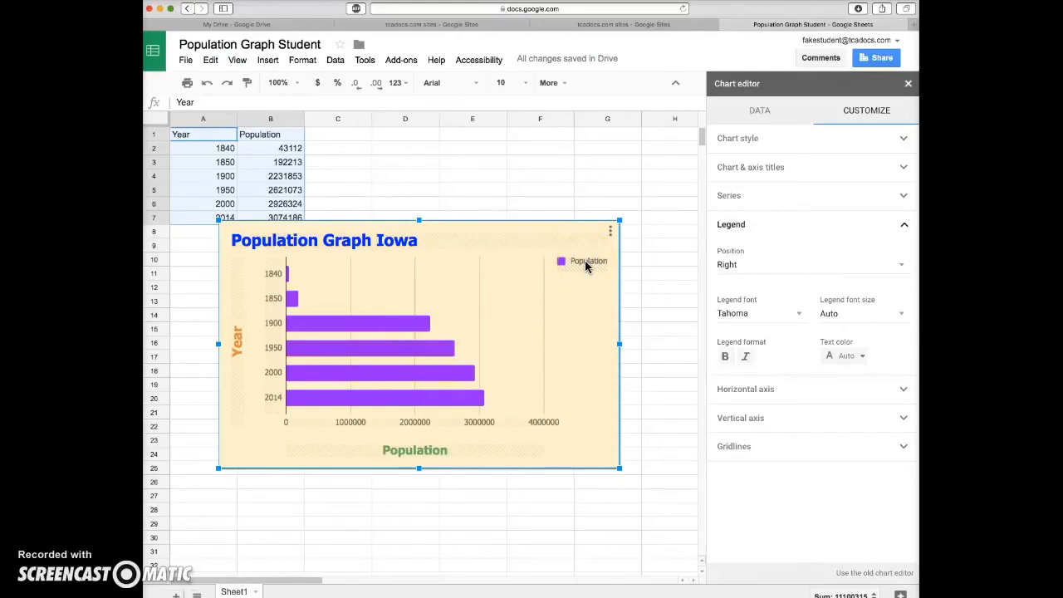
left_click(859, 357)
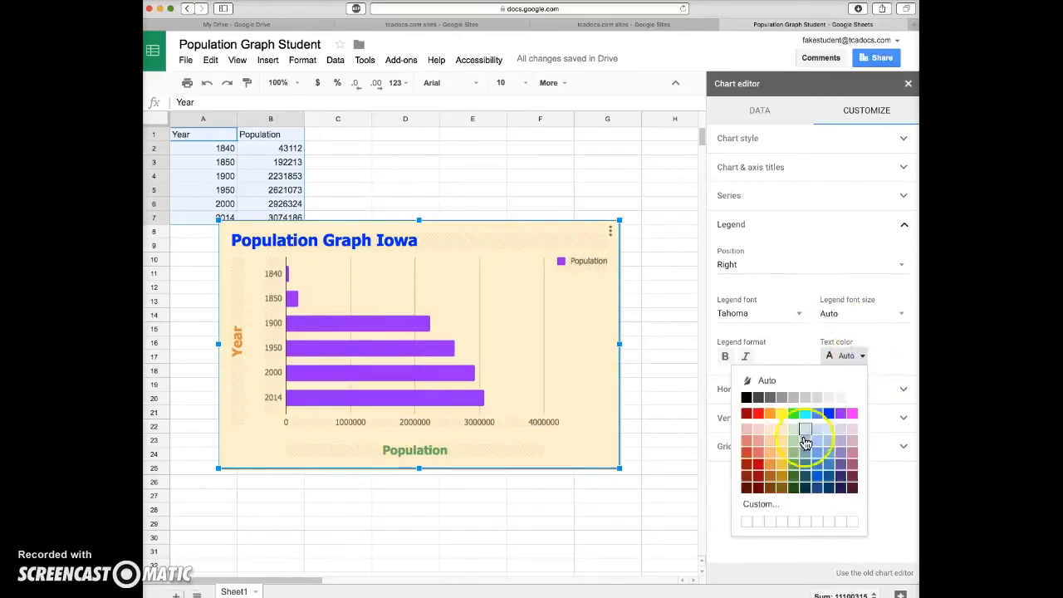
left_click(796, 469)
left_click(726, 356)
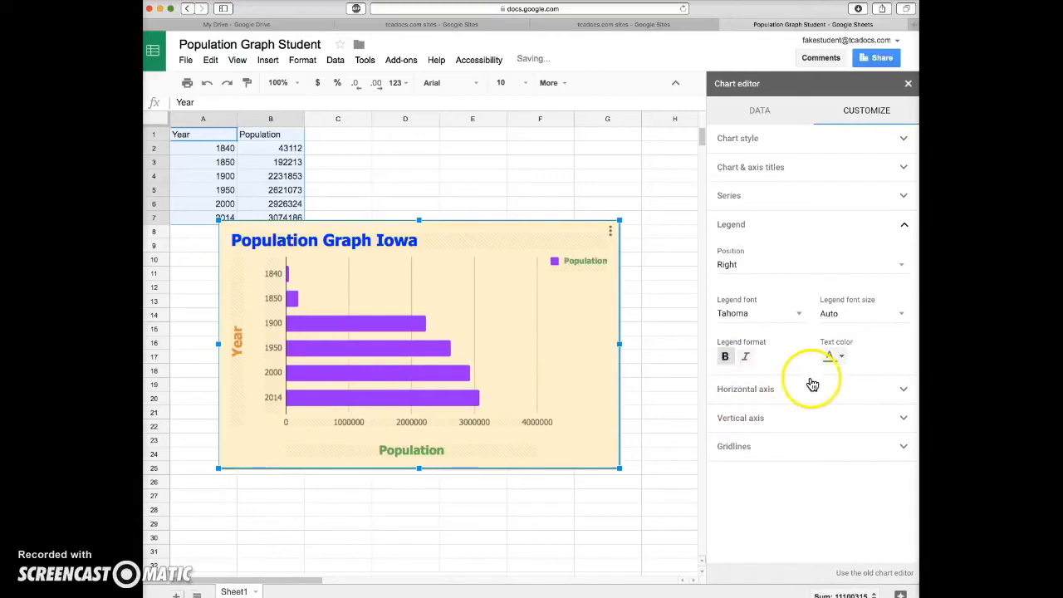
Make the number labels along the chart's horizontal axis dark green and bold
left_click(902, 390)
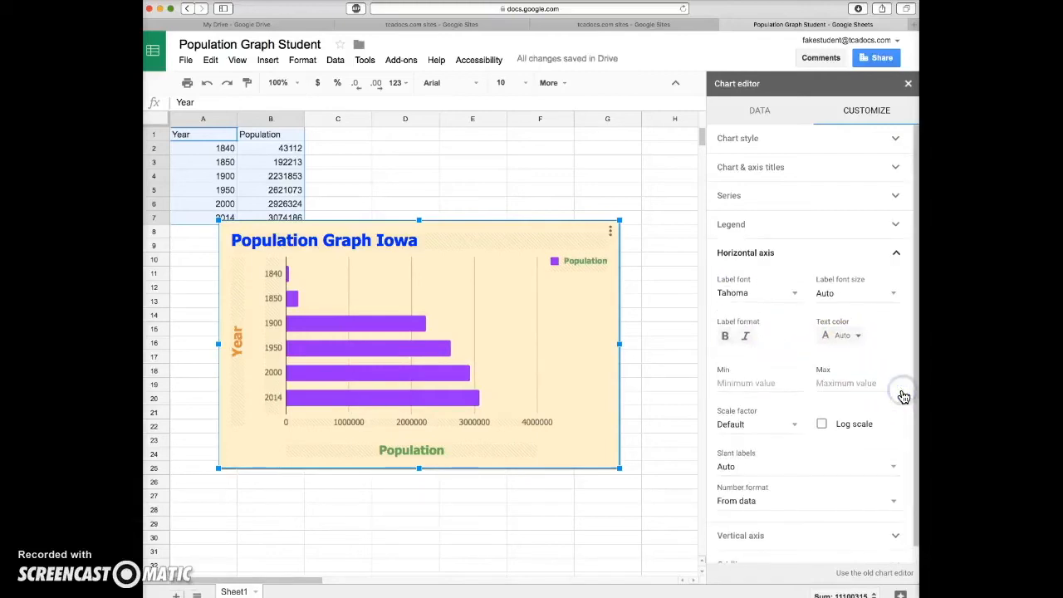
left_click(312, 427)
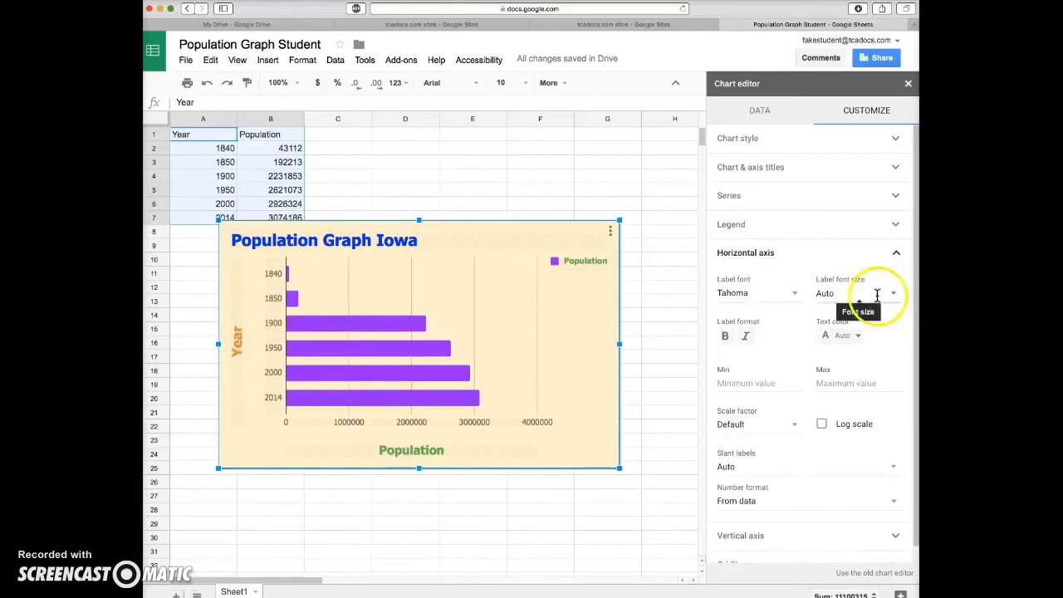
left_click(858, 335)
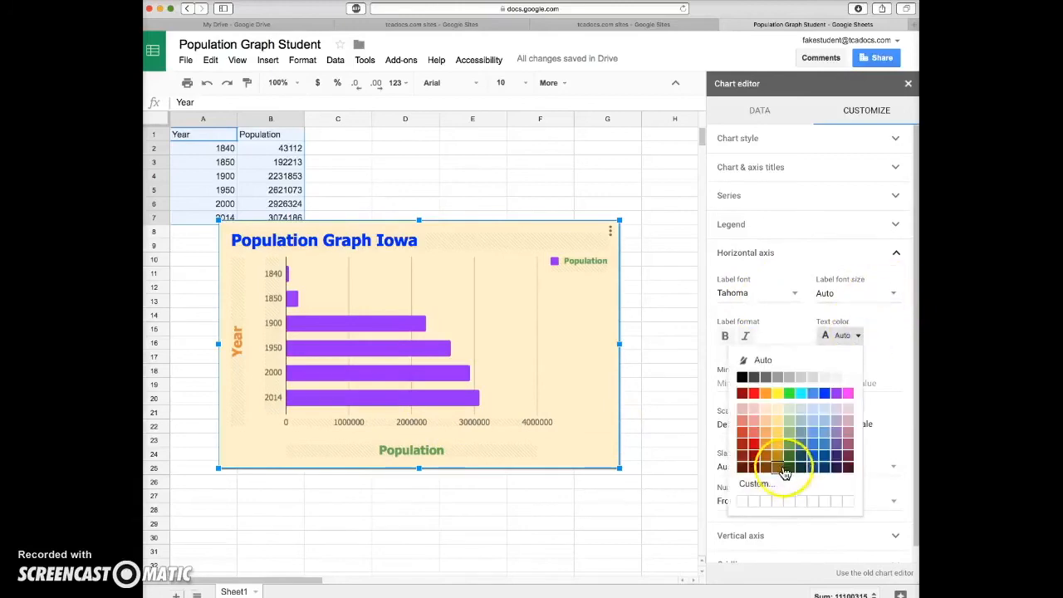
left_click(795, 456)
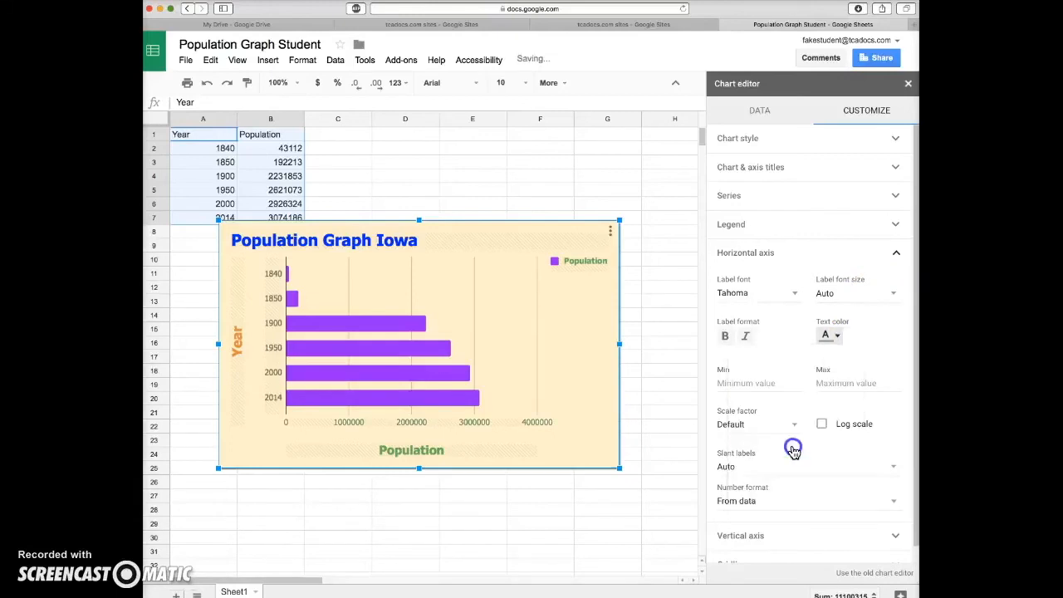
left_click(725, 335)
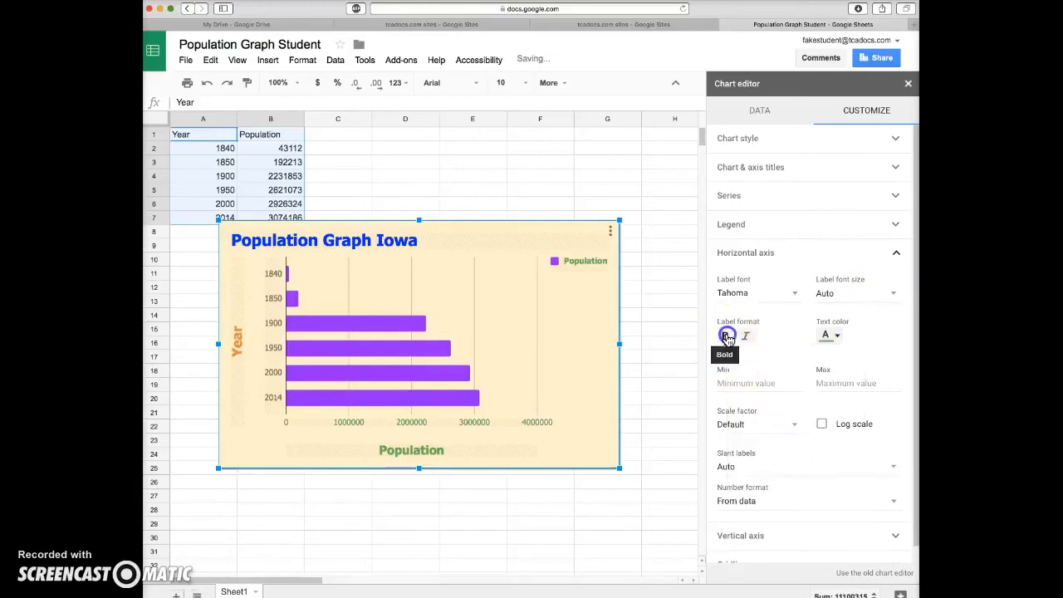
left_click(728, 416)
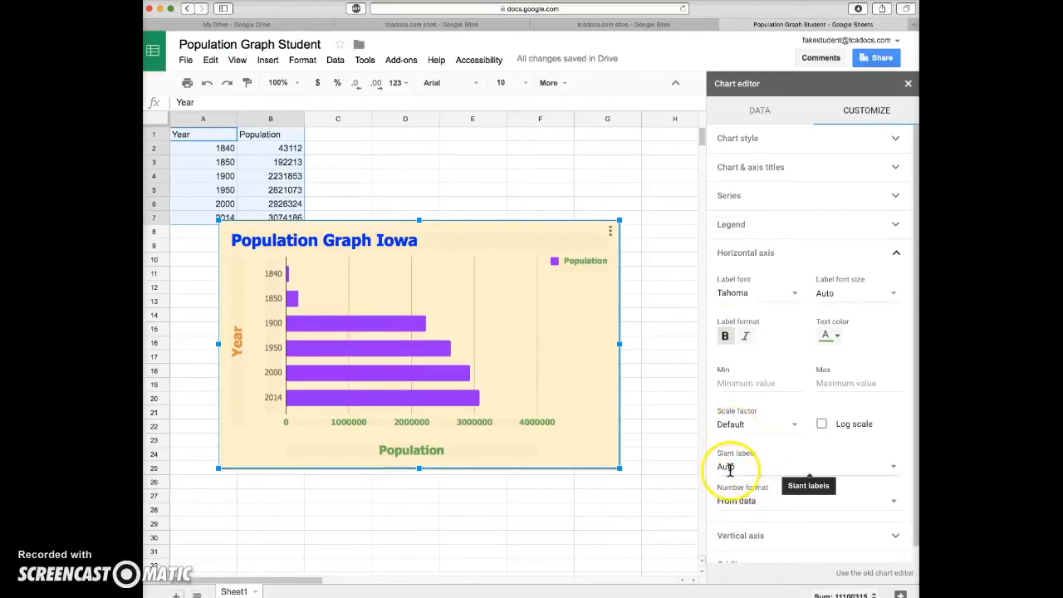
Slant the horizontal axis labels of the chart by 30°
left_click(896, 472)
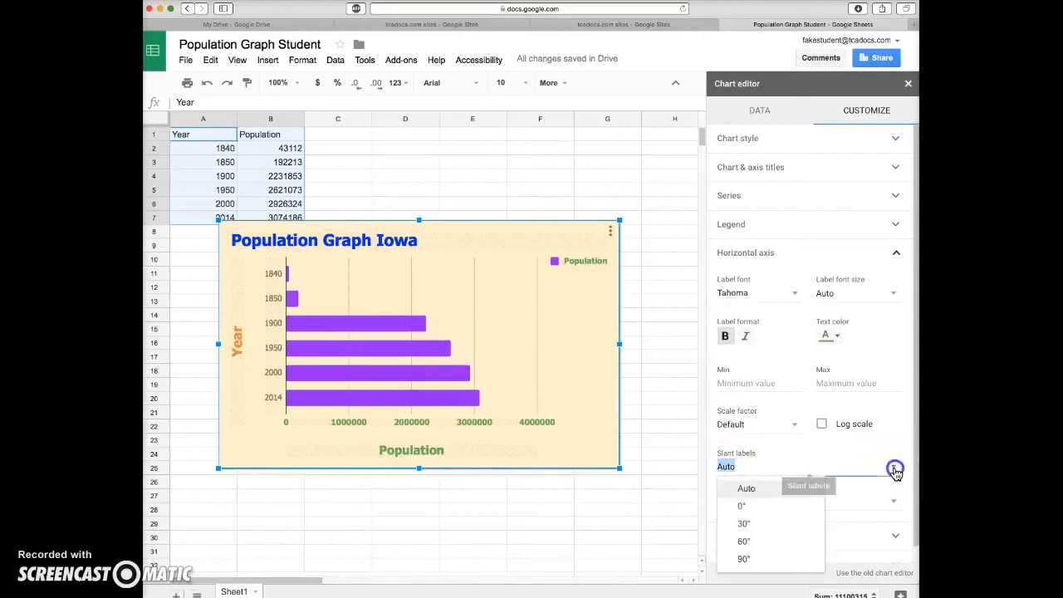
left_click(745, 524)
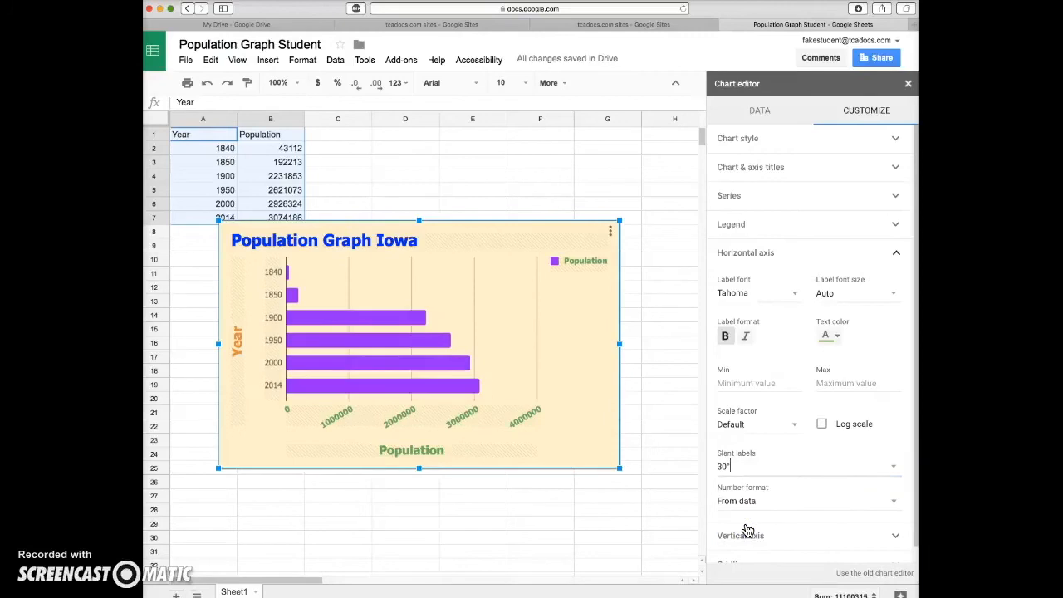
Make the year labels along the chart's vertical axis orange and bold
scroll(749, 515, "down", 1)
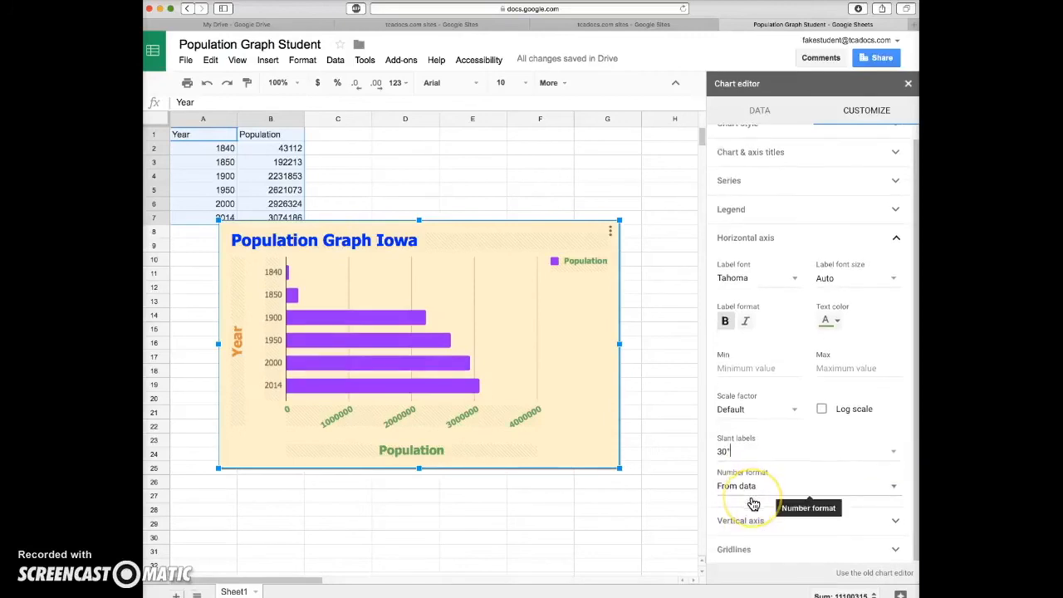
left_click(783, 518)
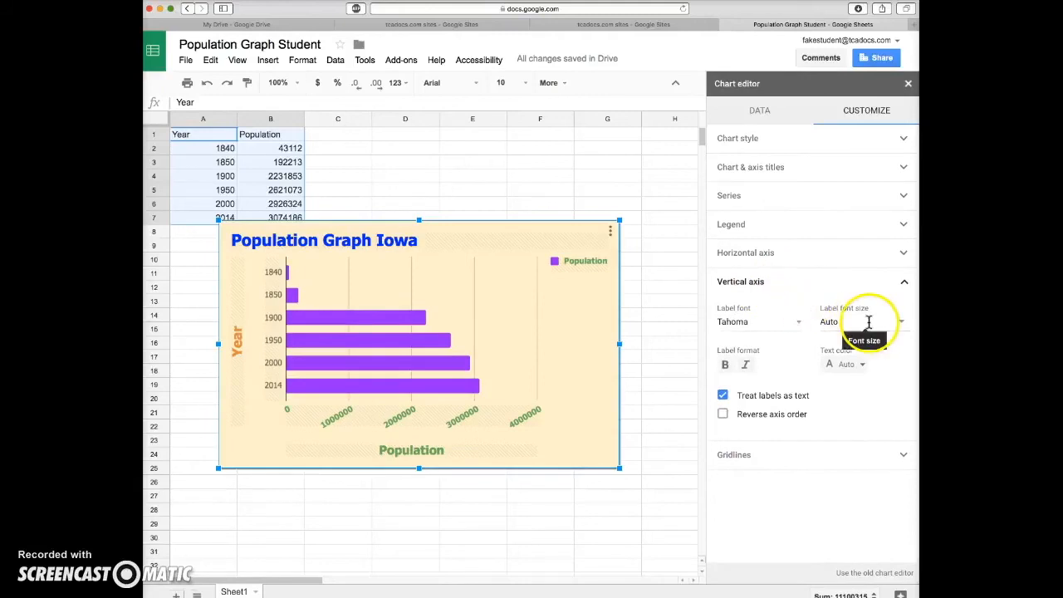
left_click(862, 365)
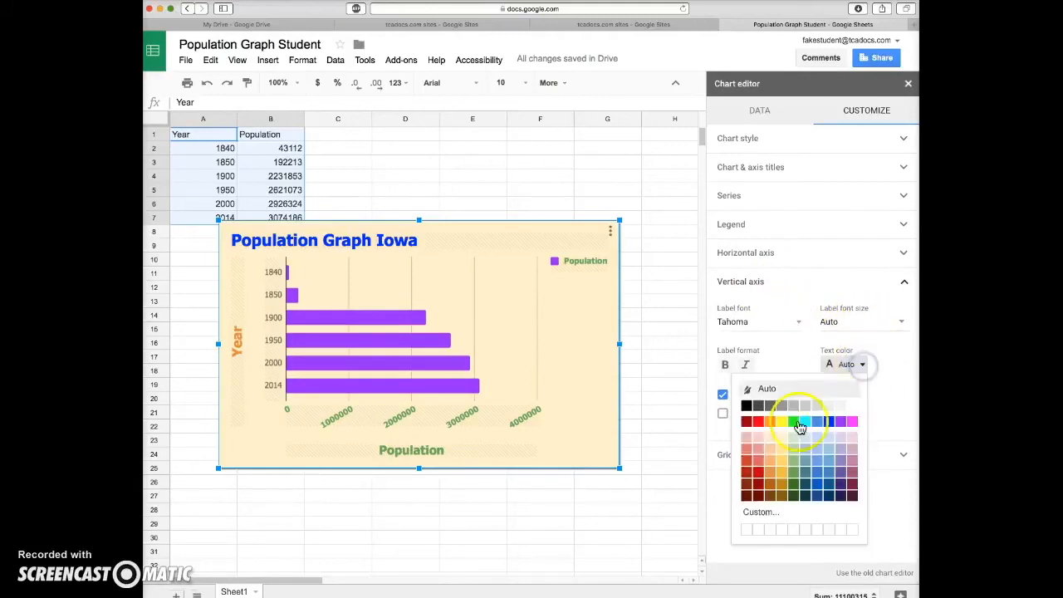
left_click(772, 476)
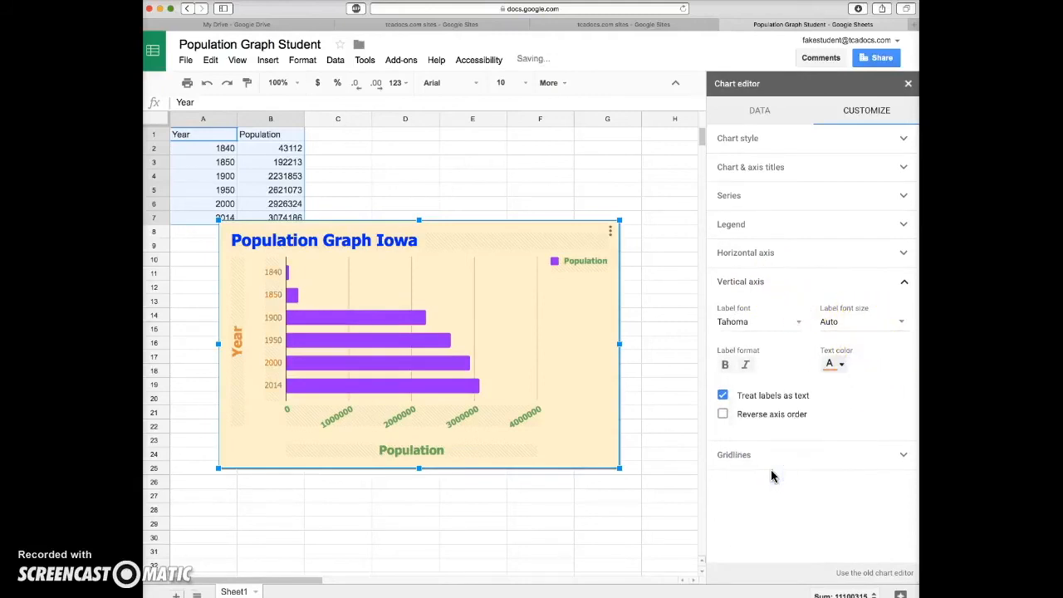
left_click(725, 365)
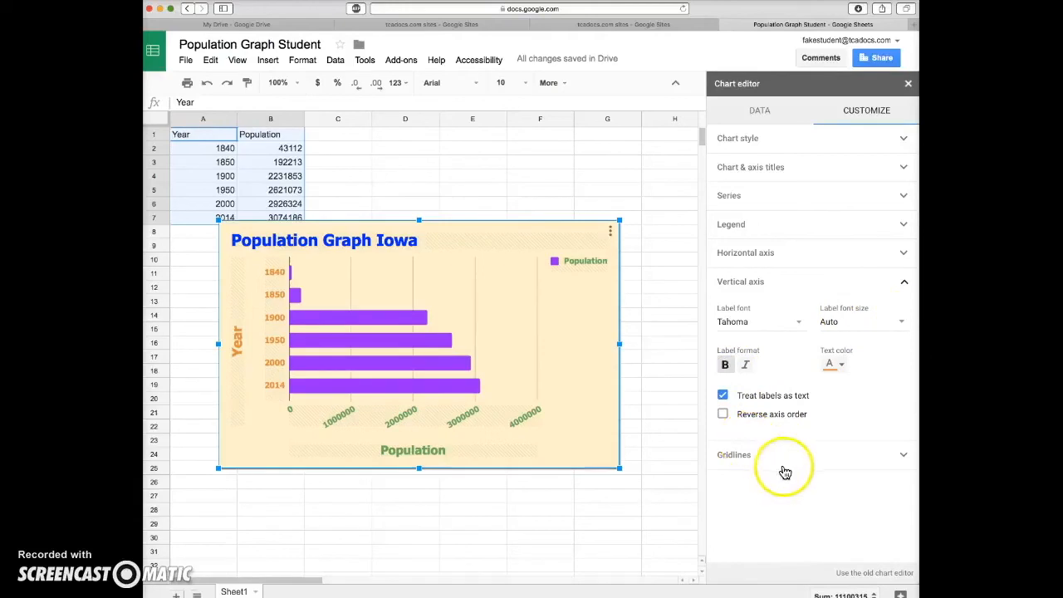
Set the horizontal axis major gridline count to 8 and color those gridlines purple
left_click(900, 460)
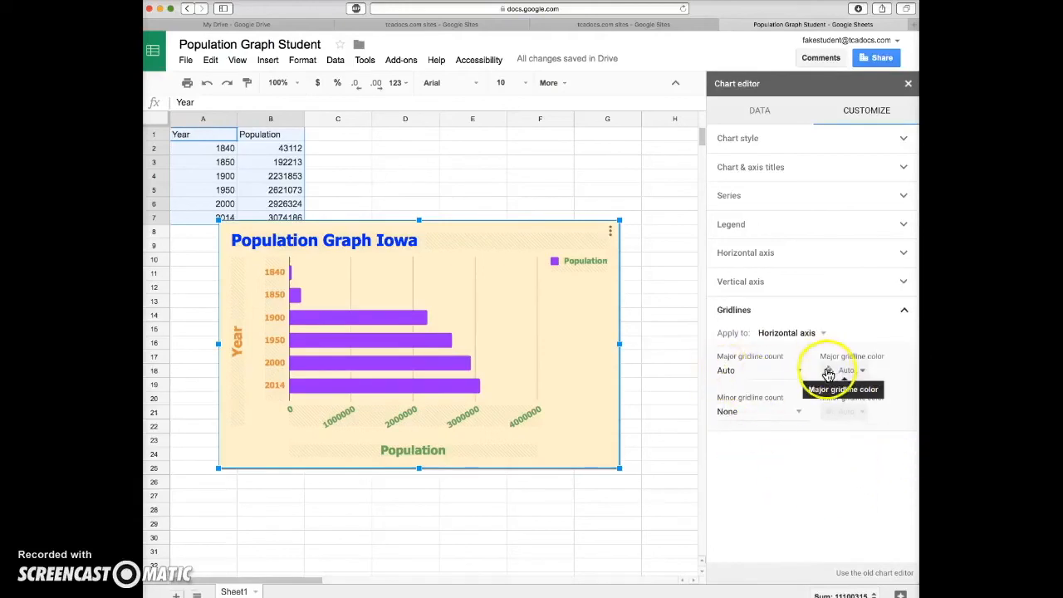
left_click(801, 371)
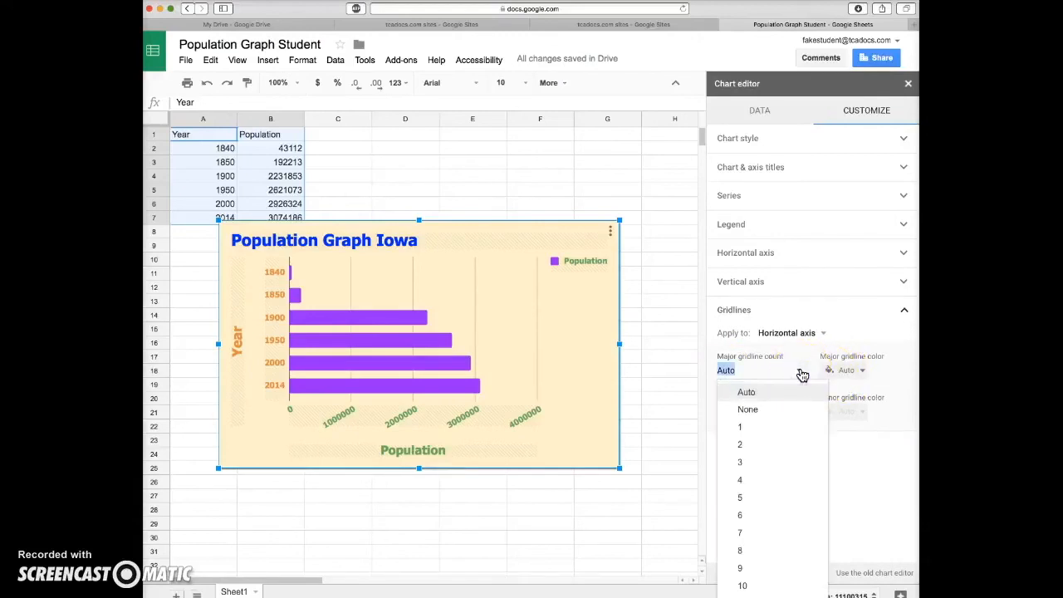
left_click(749, 551)
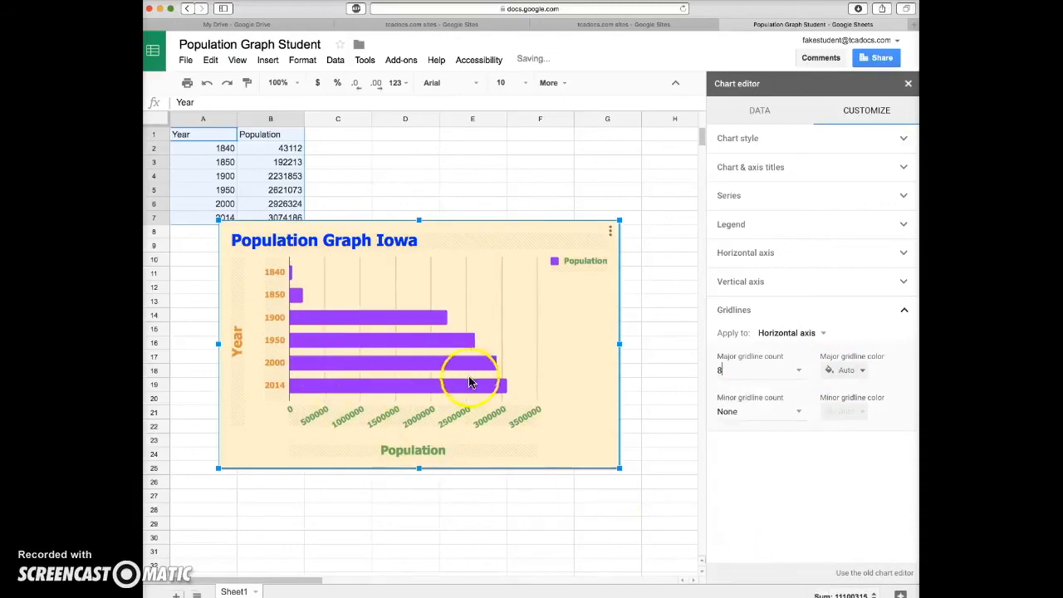
left_click(862, 371)
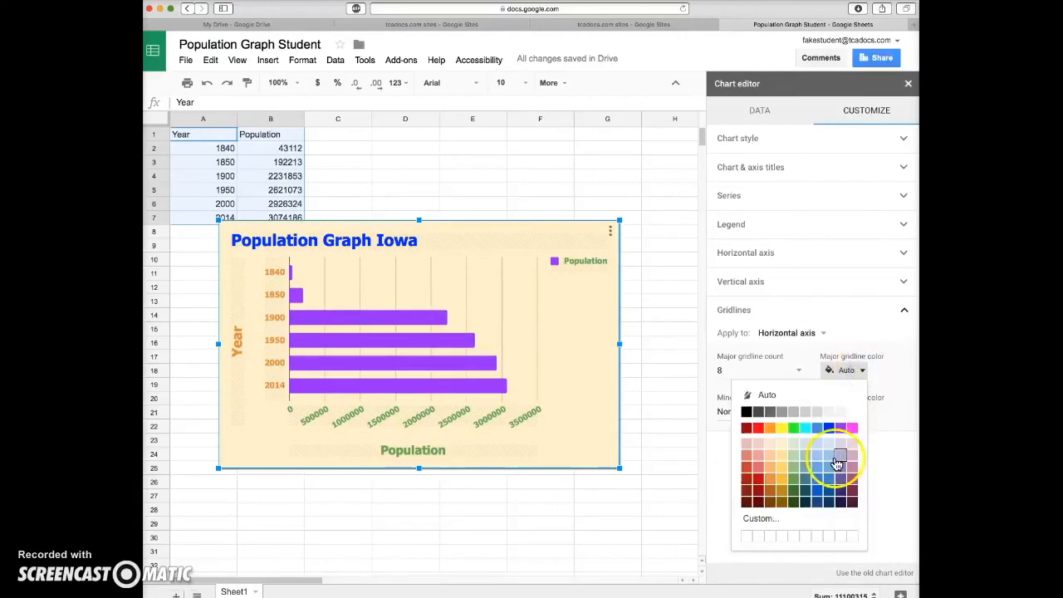
left_click(841, 428)
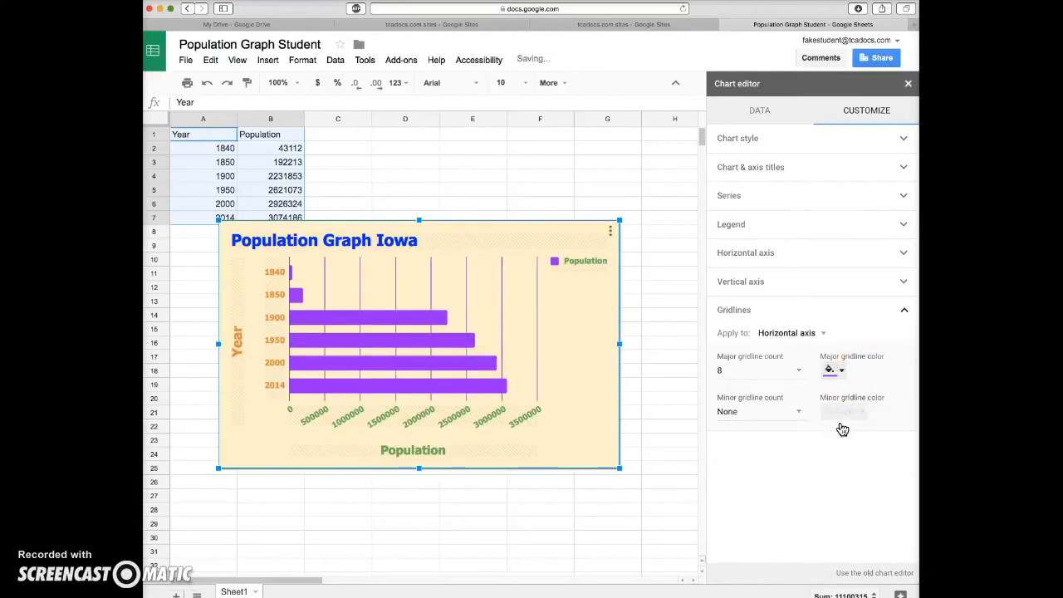
left_click(820, 470)
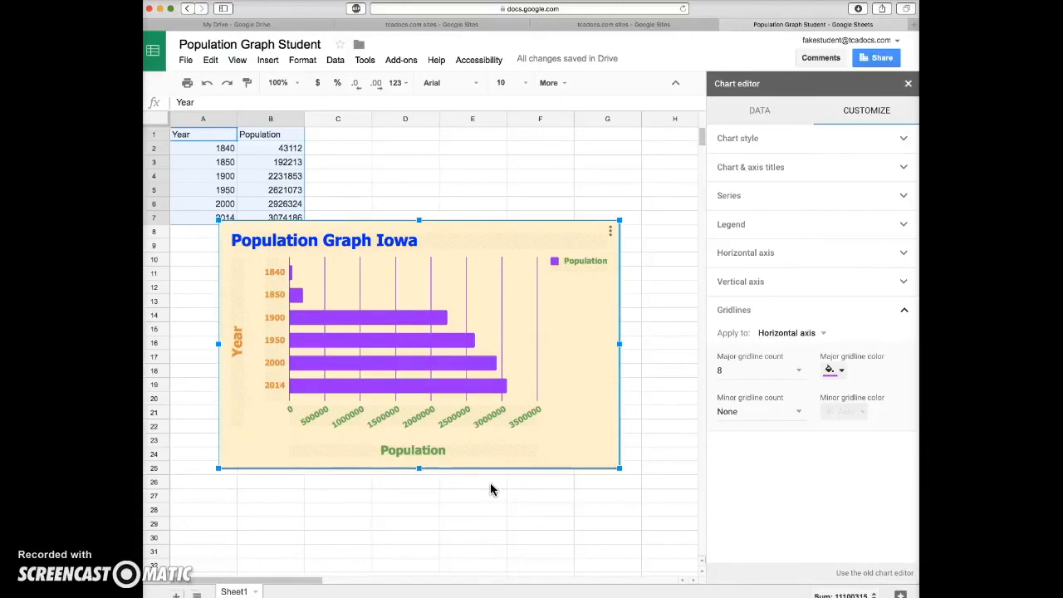
Try a red chart background and set it back to light yellow
left_click(902, 139)
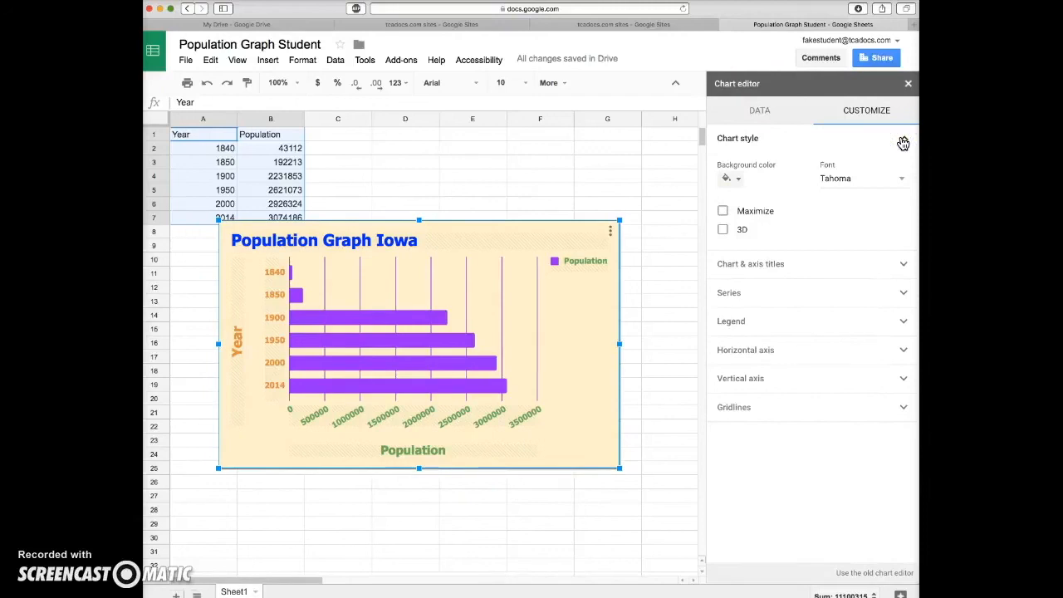
left_click(737, 178)
left_click(744, 237)
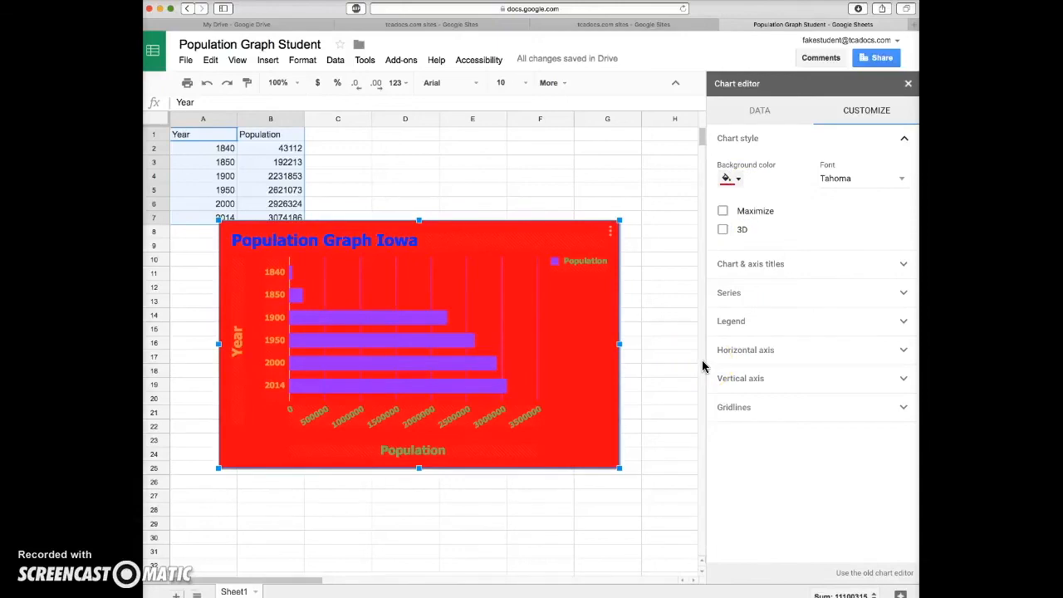
left_click(738, 178)
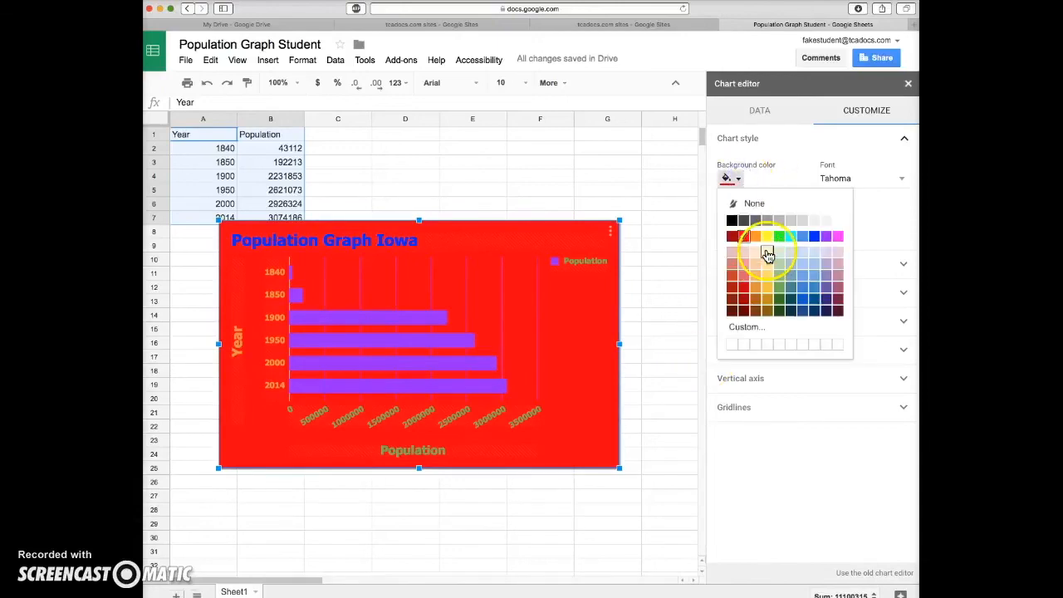
left_click(767, 252)
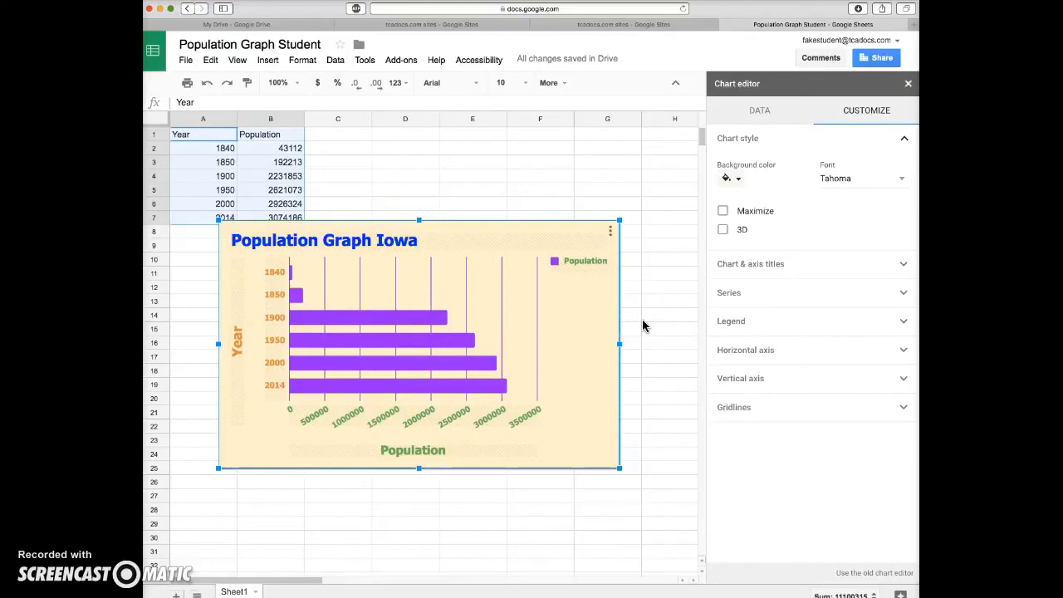
Close the spreadsheet and reopen the Population Graph Student file from My Drive
left_click(586, 108)
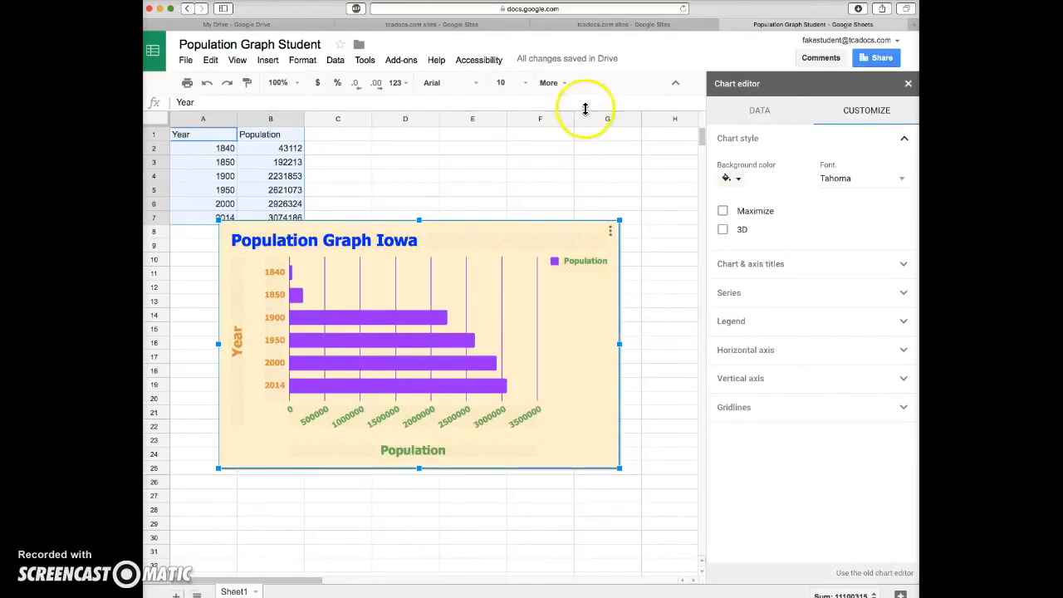
left_click(725, 26)
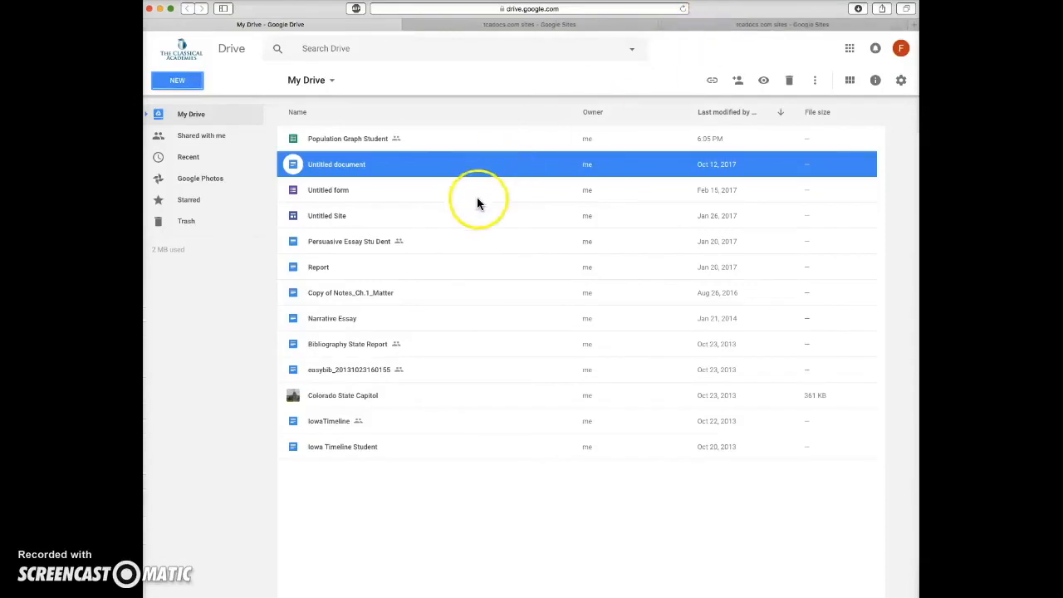
left_click(333, 139)
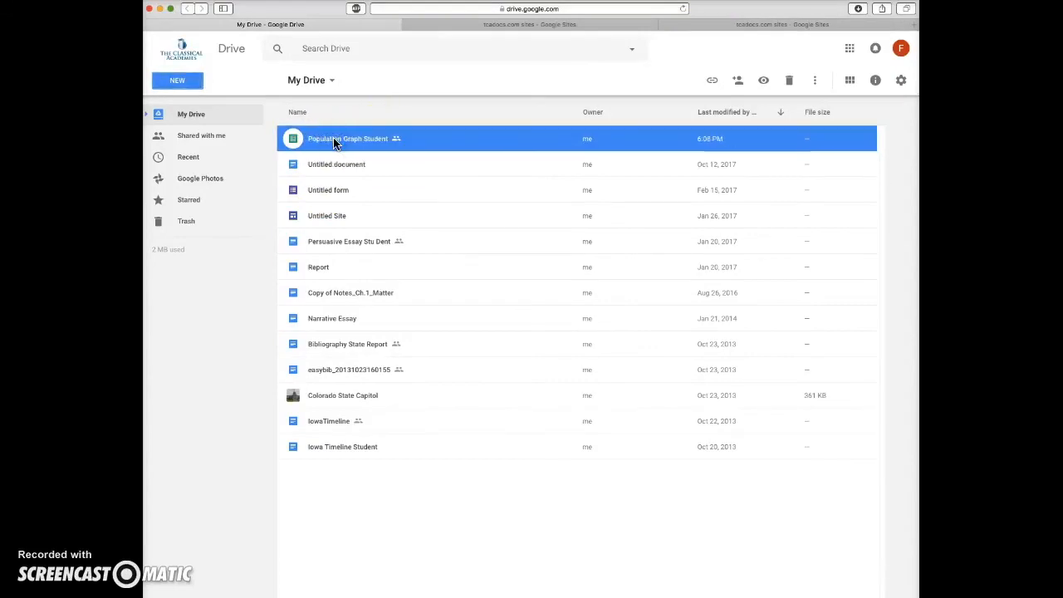
double_click(333, 140)
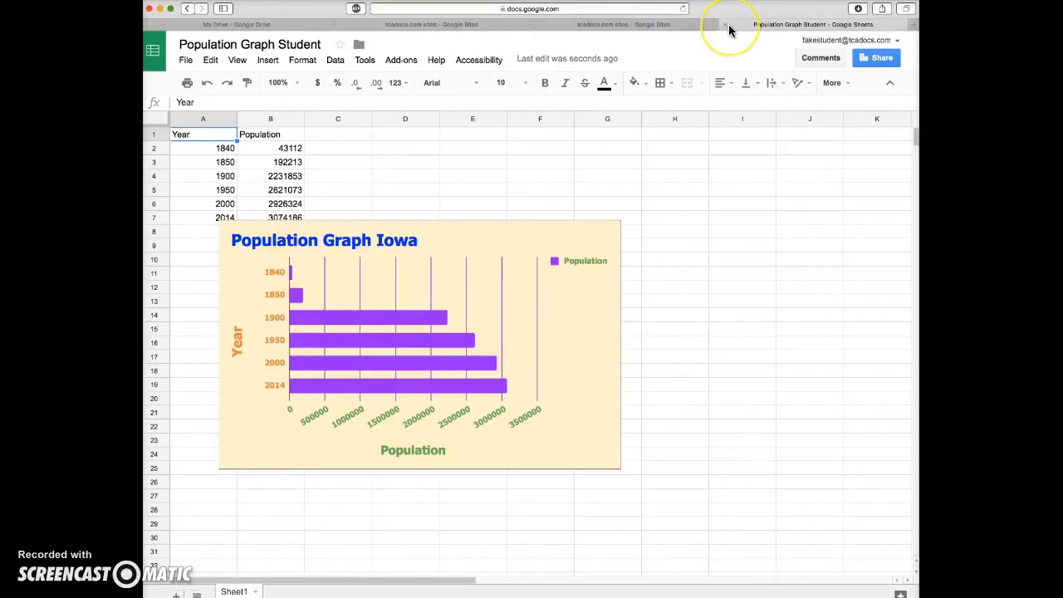
Return to the My Drive file list
left_click(297, 24)
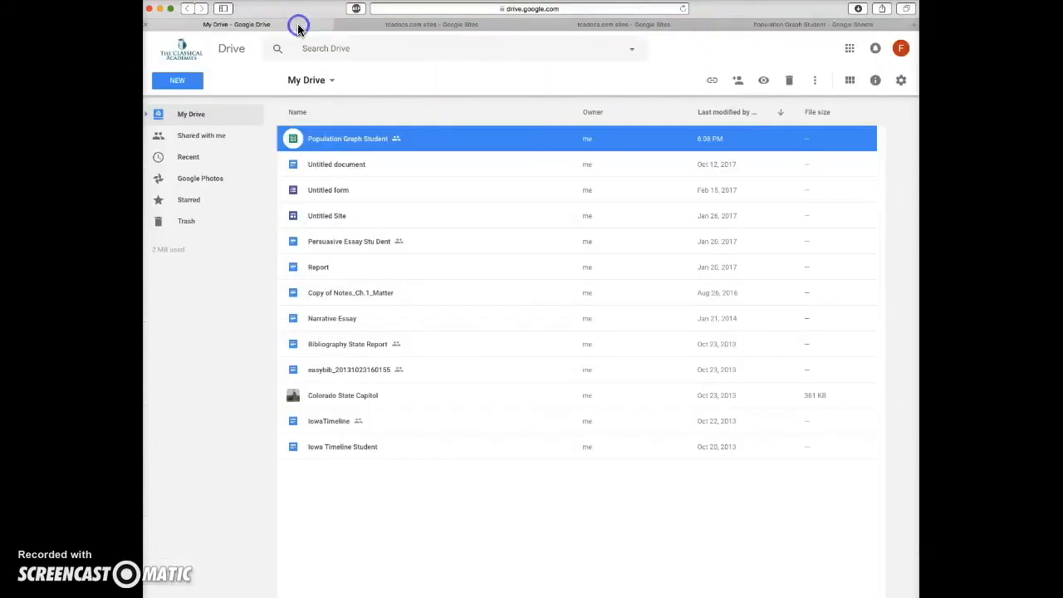